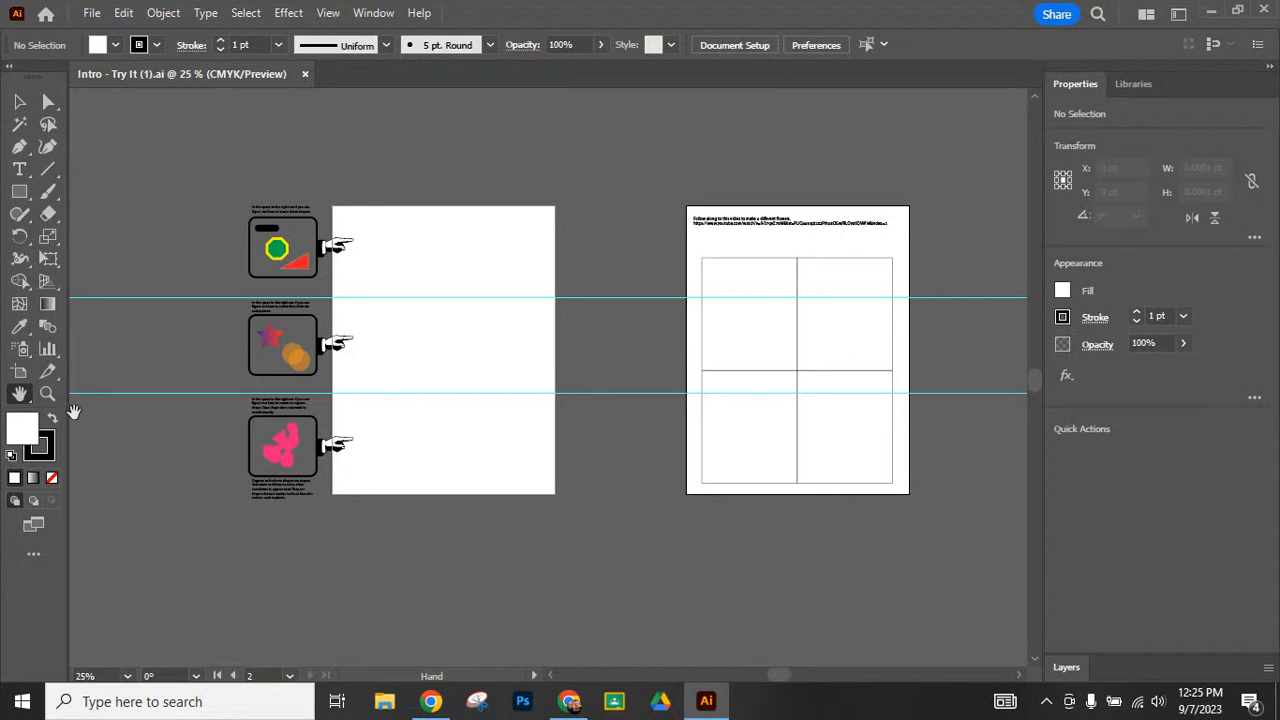
# - Draw a rounded rectangle about 121 pt wide and 27 pt high near the top of the blank artboard beside the shape samples
pyautogui.click(54, 391)
pyautogui.click(338, 250)
pyautogui.click(583, 397)
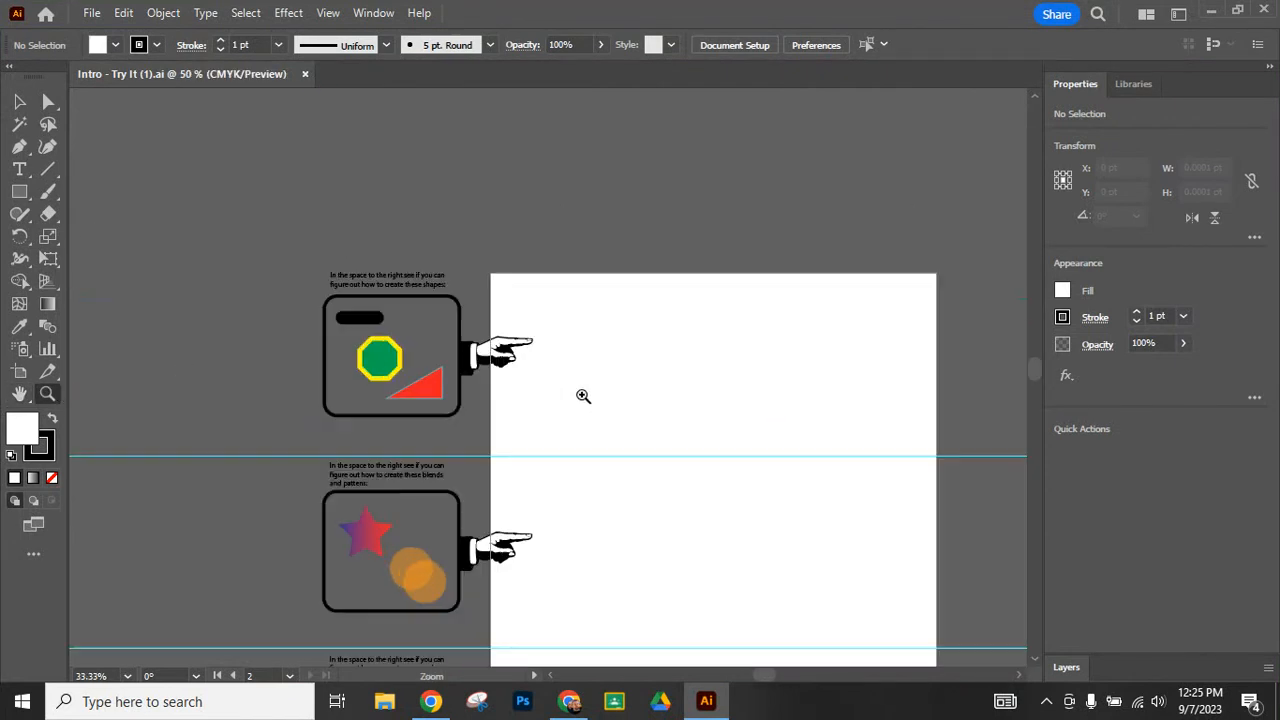
pyautogui.click(580, 396)
pyautogui.click(578, 395)
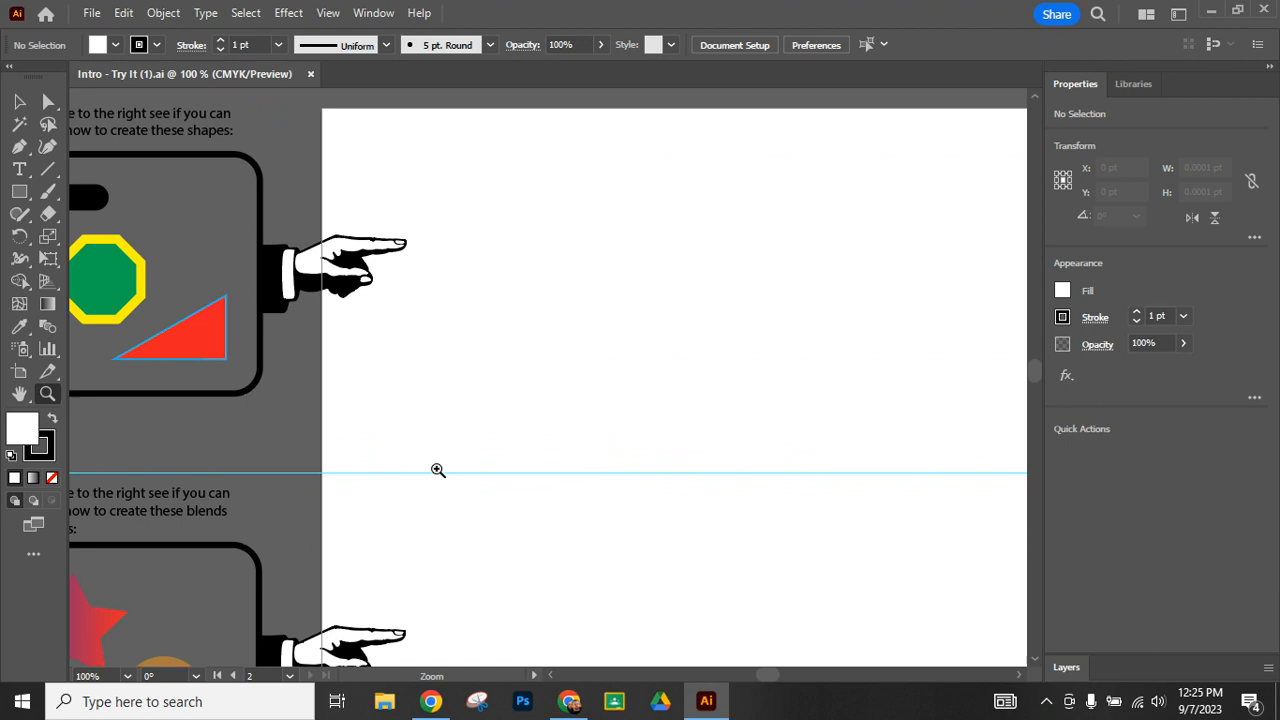
pyautogui.moveTo(326, 349); pyautogui.dragTo(465, 387)
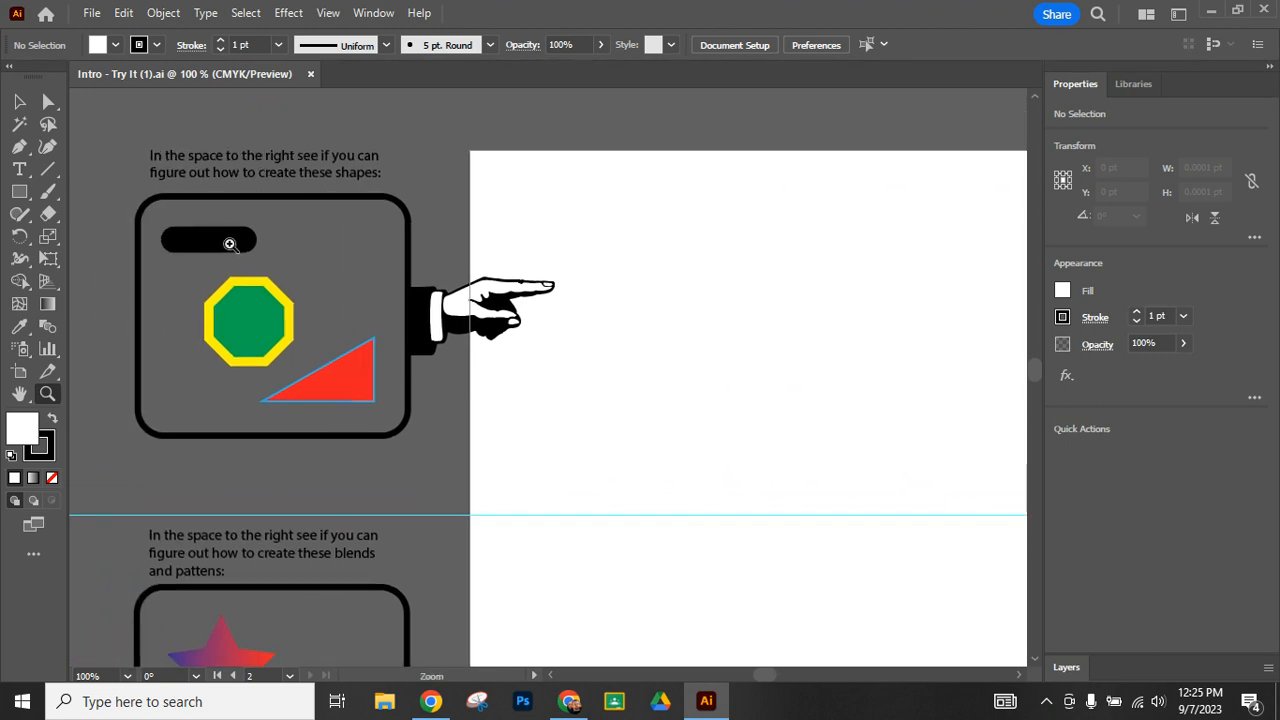
pyautogui.click(18, 197)
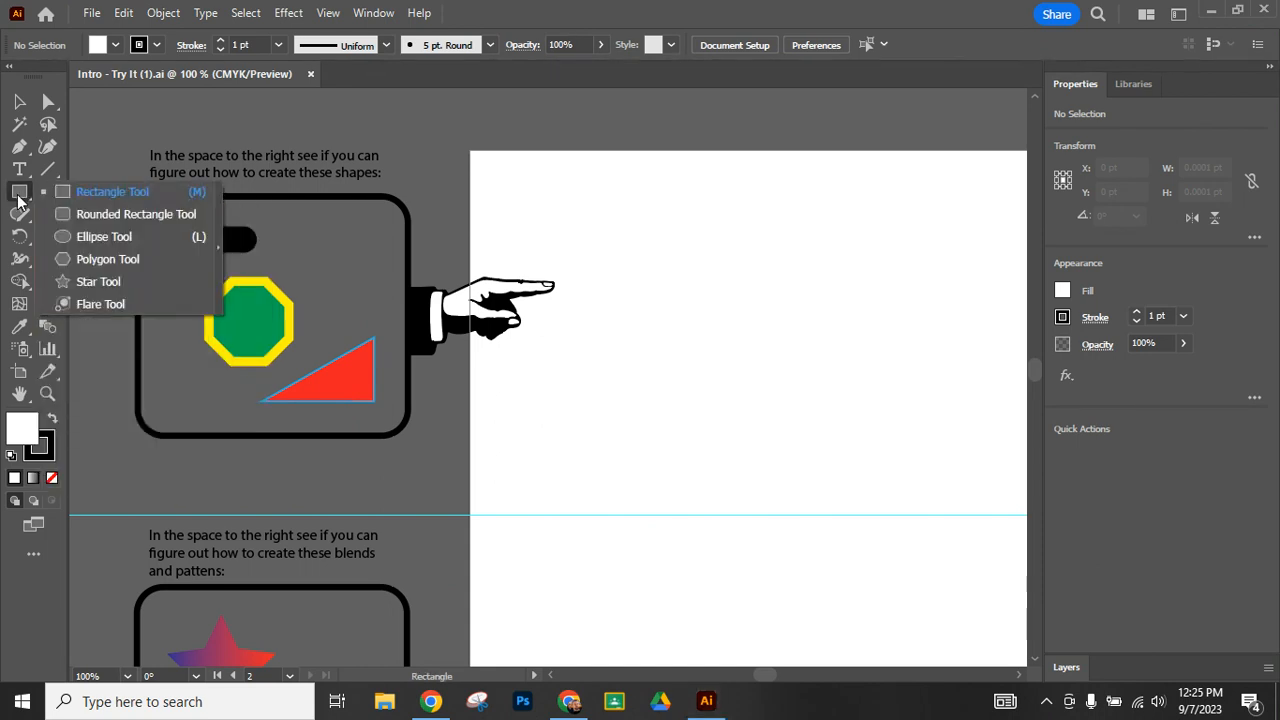
pyautogui.click(145, 213)
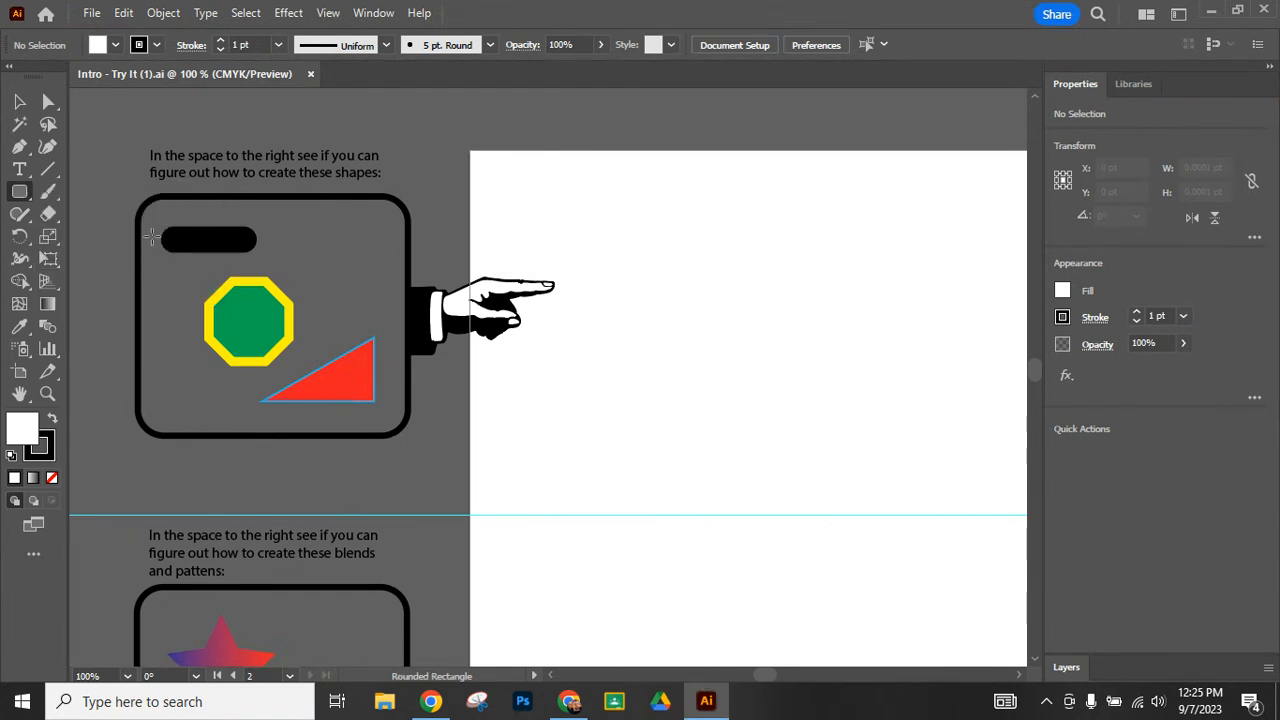
pyautogui.moveTo(613, 204); pyautogui.dragTo(790, 243)
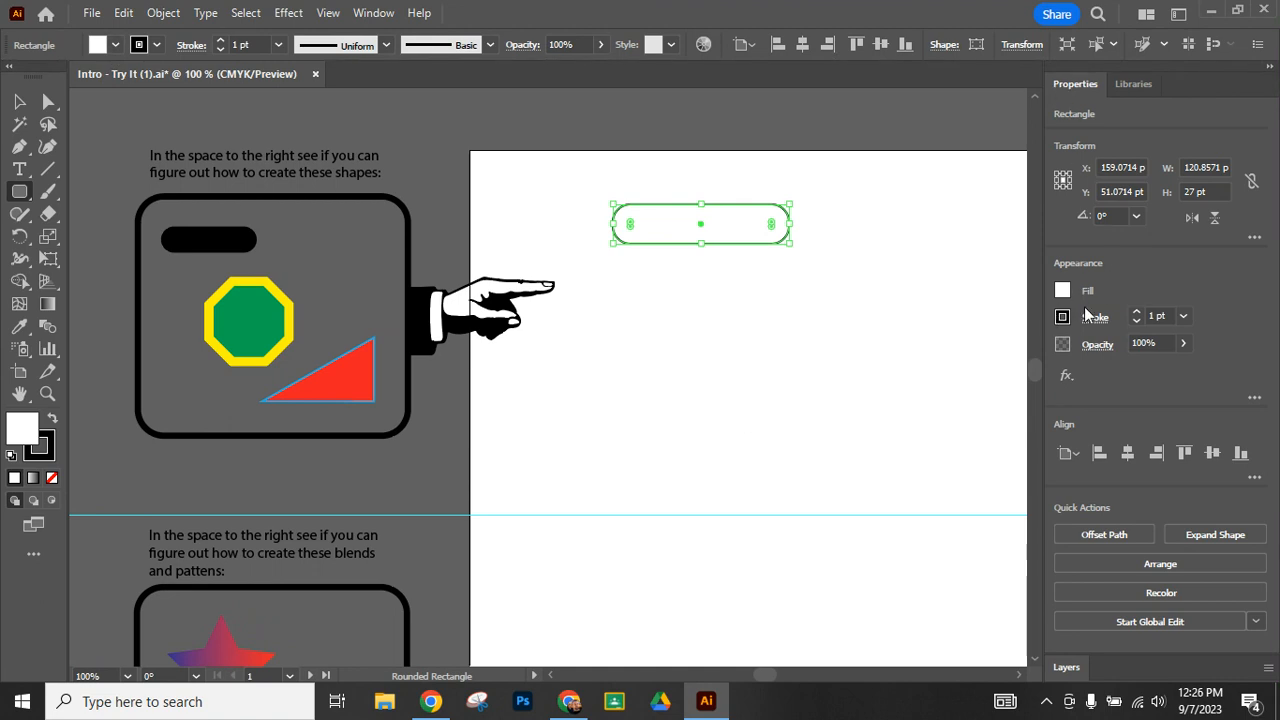
# - Fill the rounded rectangle with black and deselect it
pyautogui.click(116, 46)
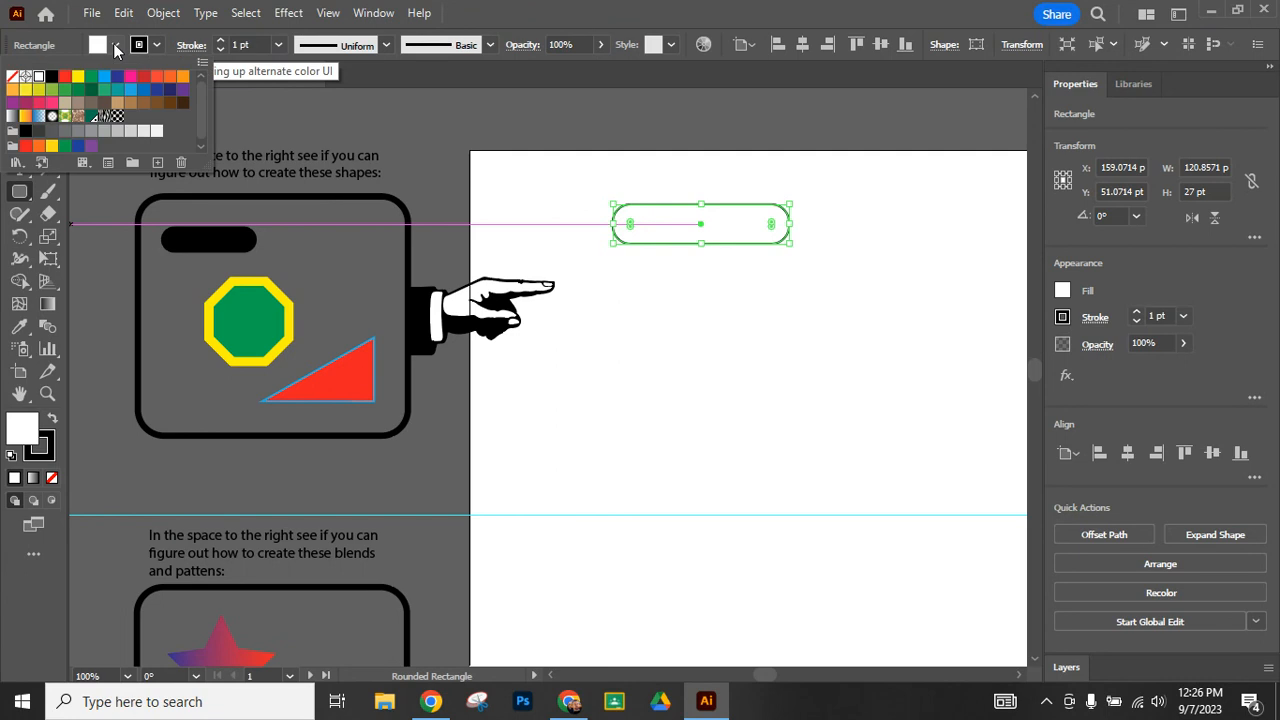
pyautogui.click(52, 80)
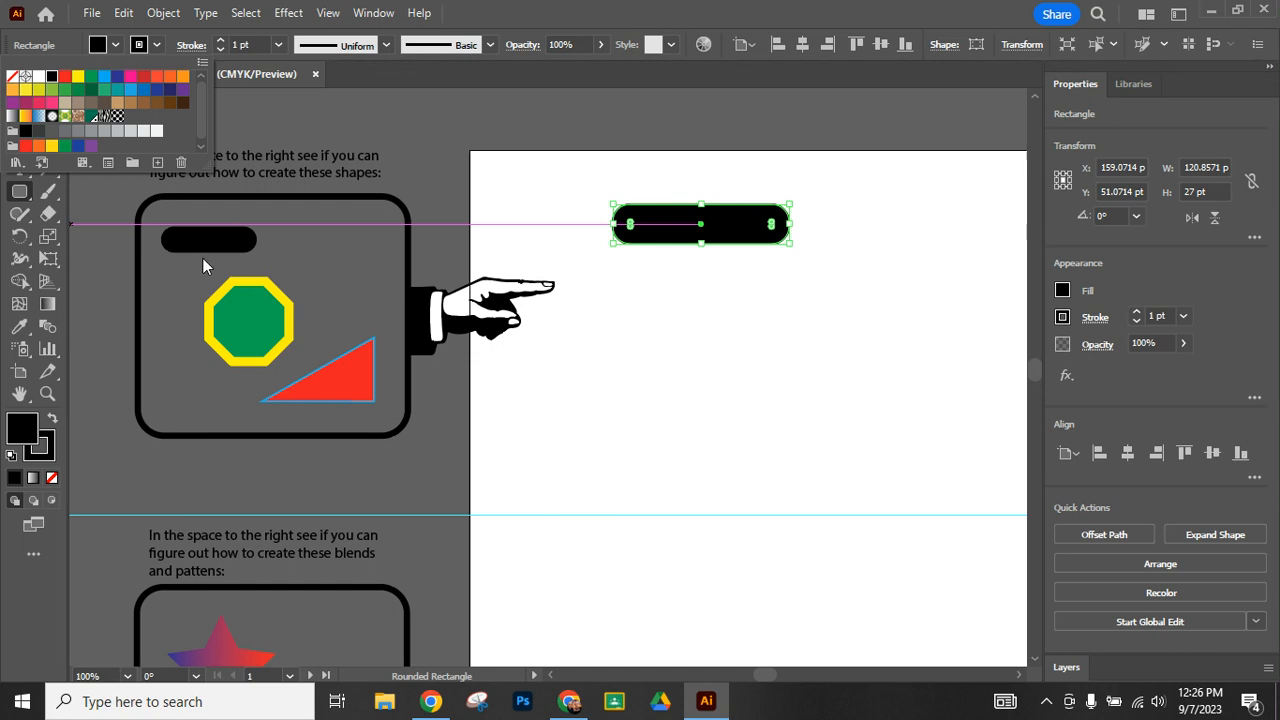
pyautogui.click(97, 310)
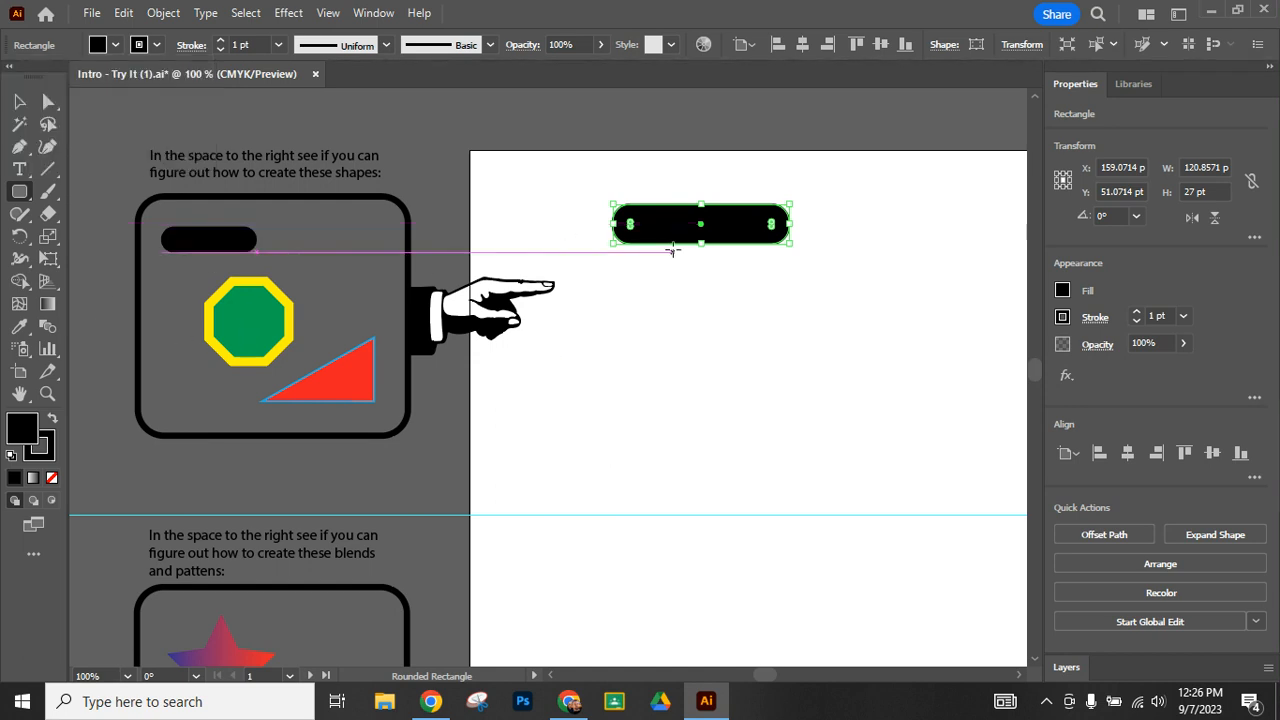
pyautogui.click(19, 102)
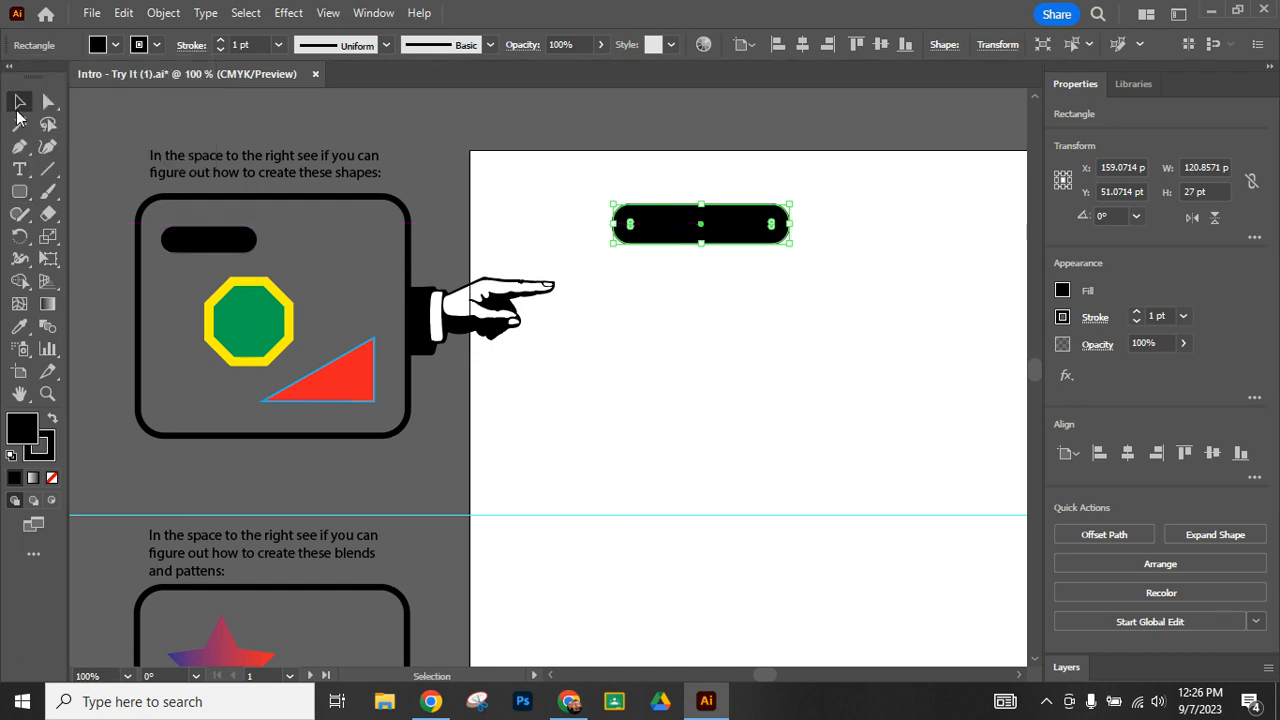
pyautogui.click(88, 256)
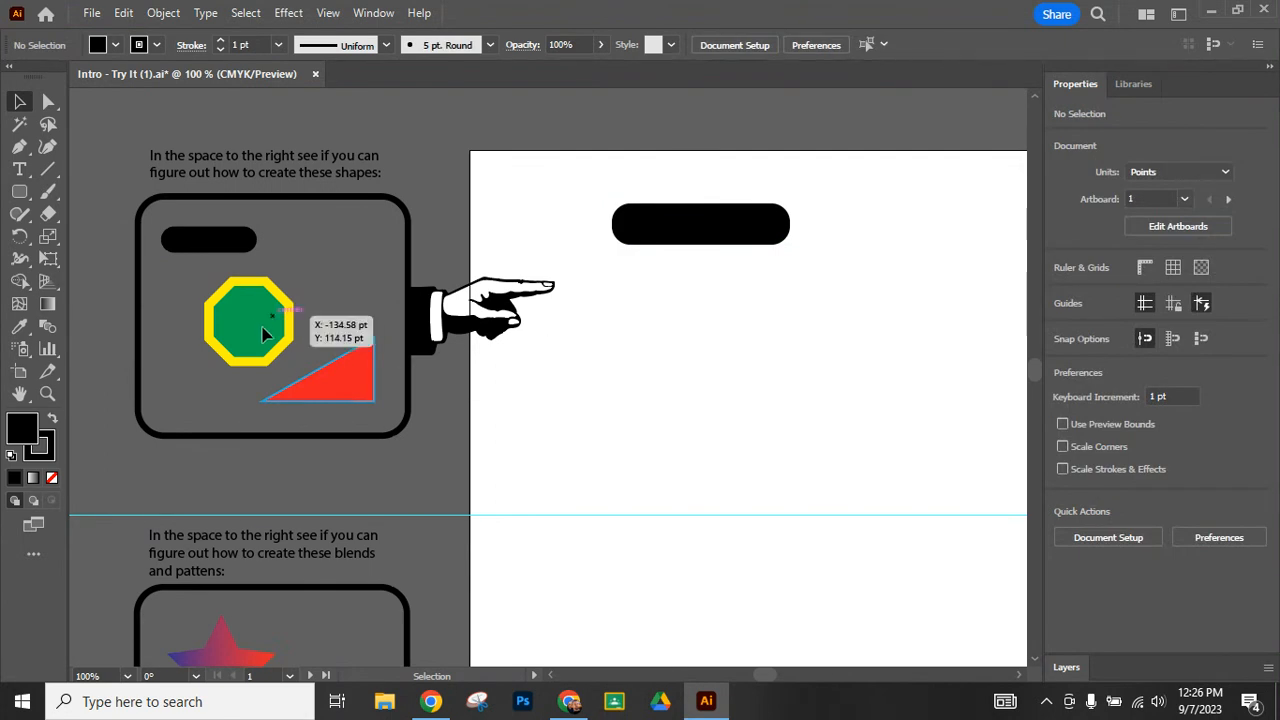
# - Create an eight-sided polygon with a 50 pt radius below the black rounded rectangle
pyautogui.click(22, 199)
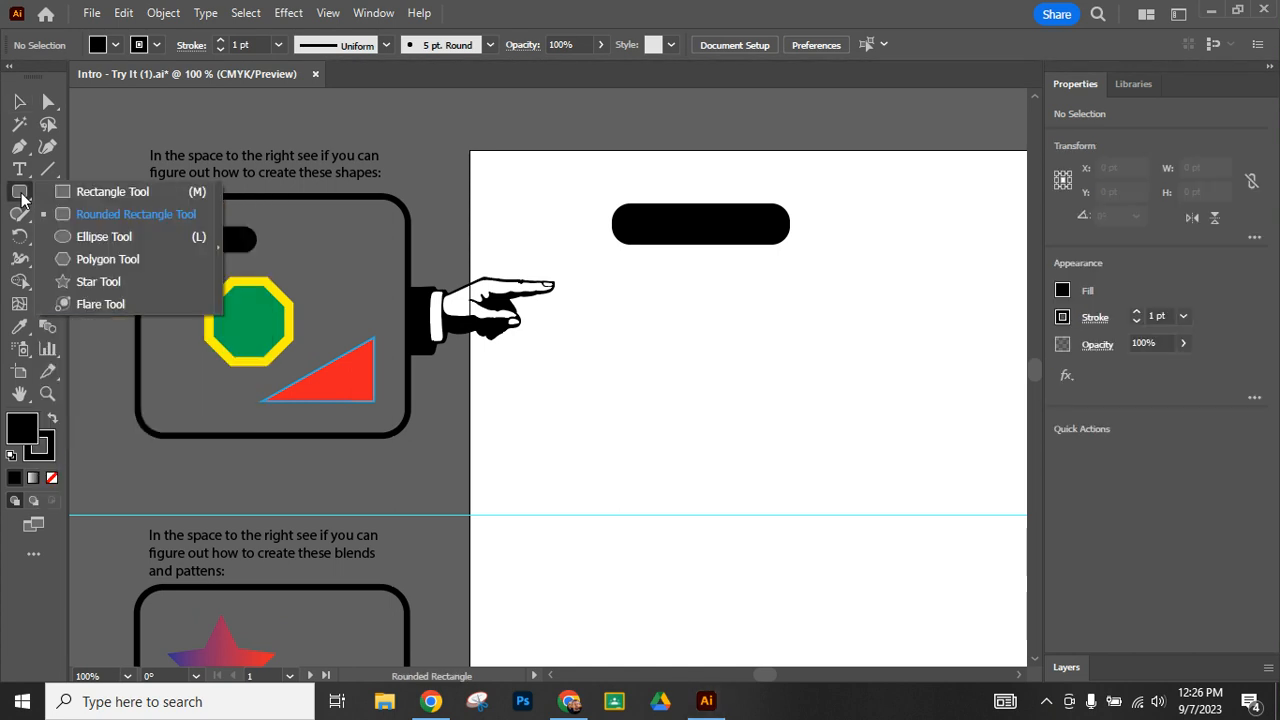
pyautogui.click(131, 260)
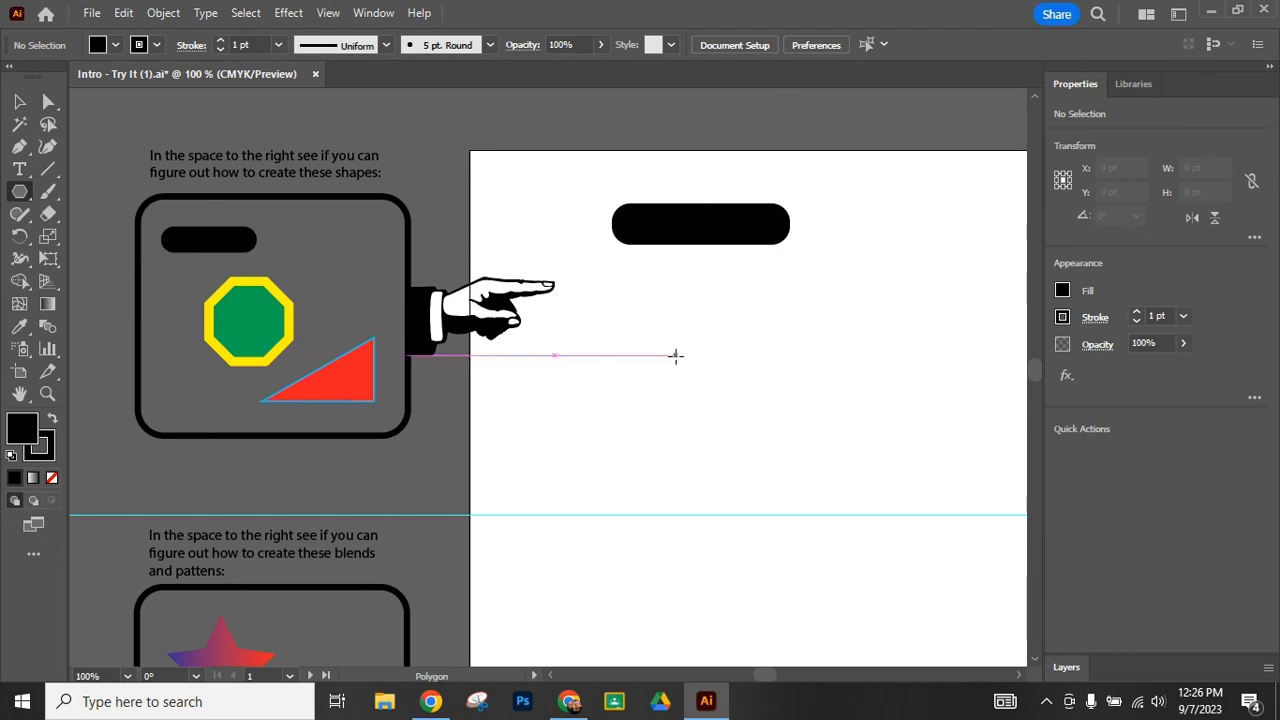
pyautogui.click(676, 355)
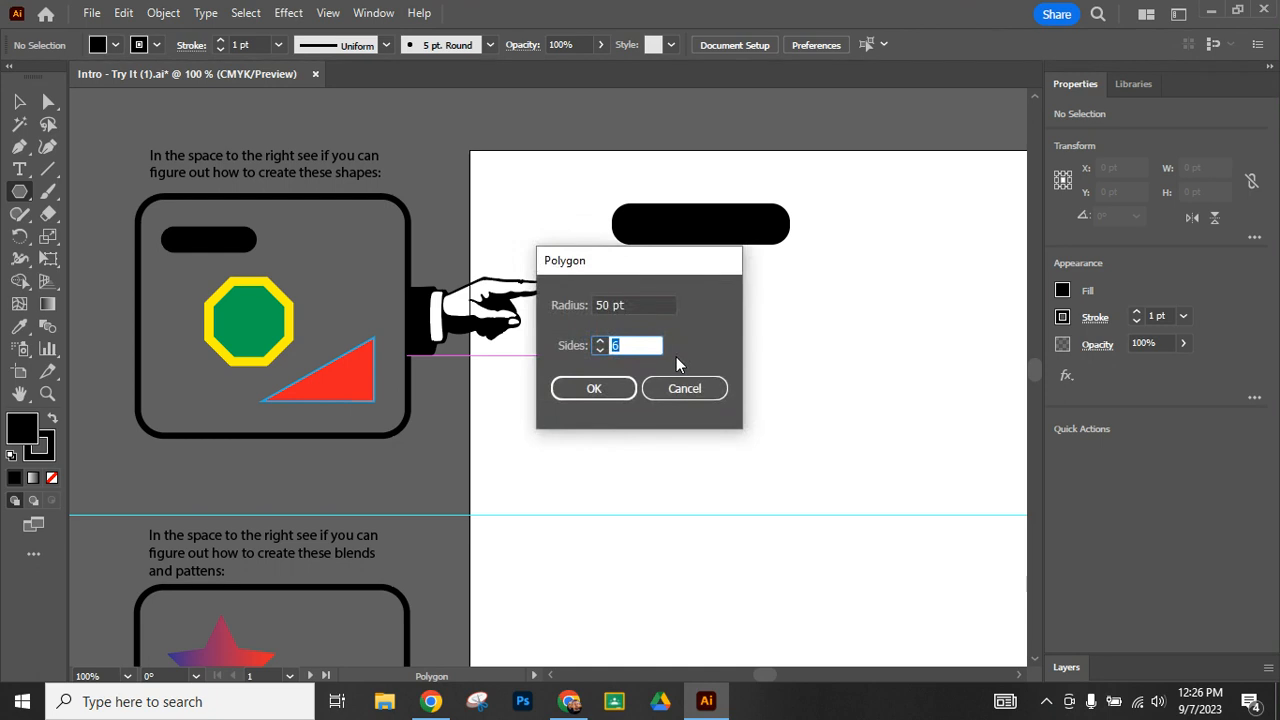
pyautogui.click(599, 340)
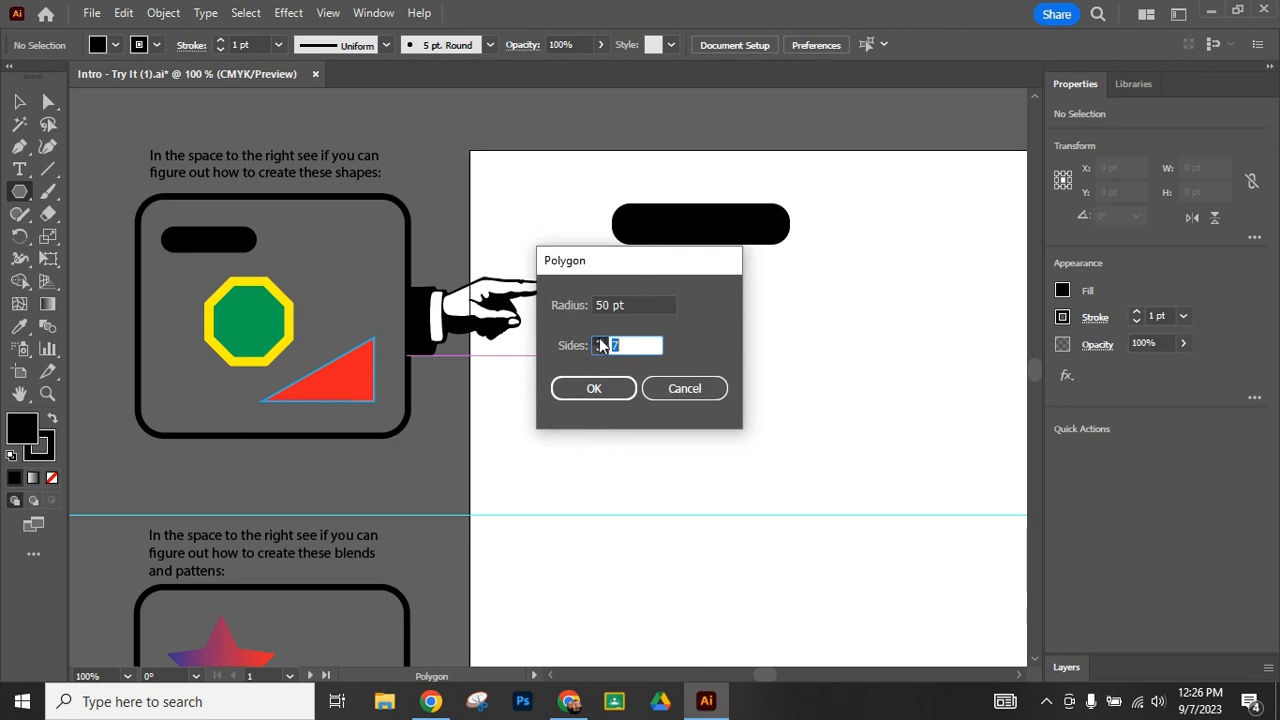
pyautogui.click(613, 389)
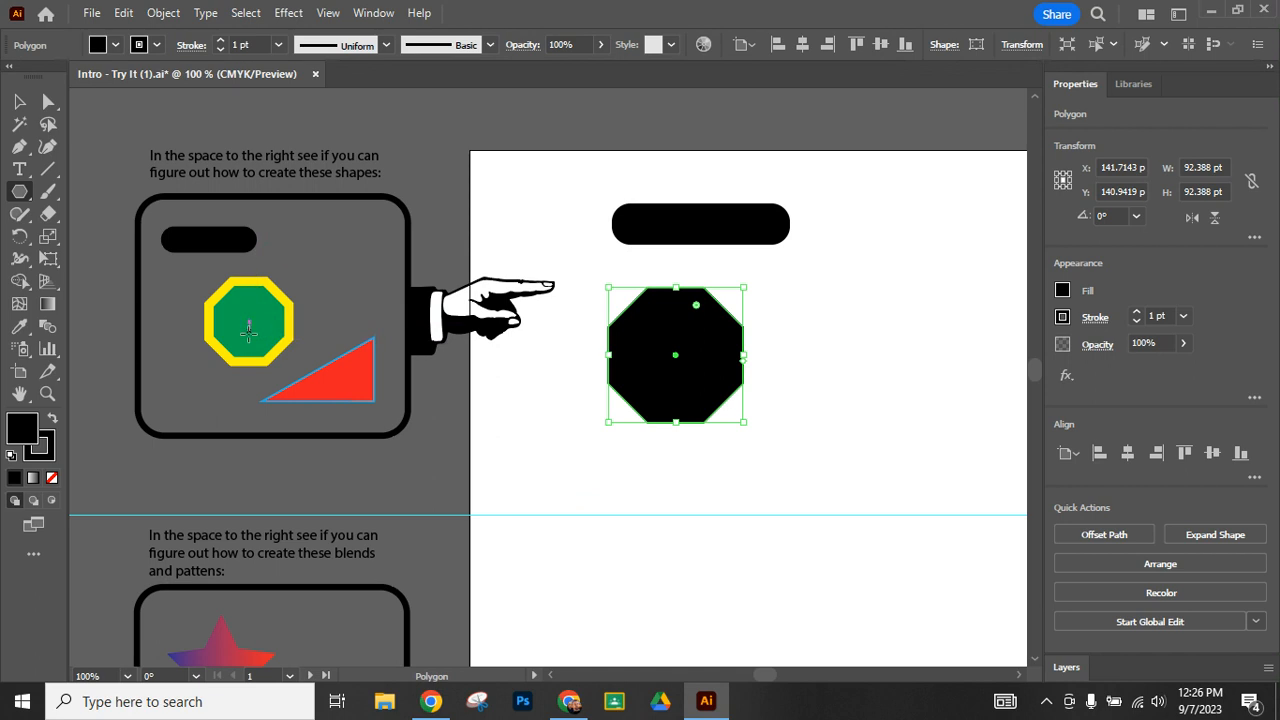
# - Fill the octagon with green and set its stroke colour to CMYK Yellow
pyautogui.click(116, 46)
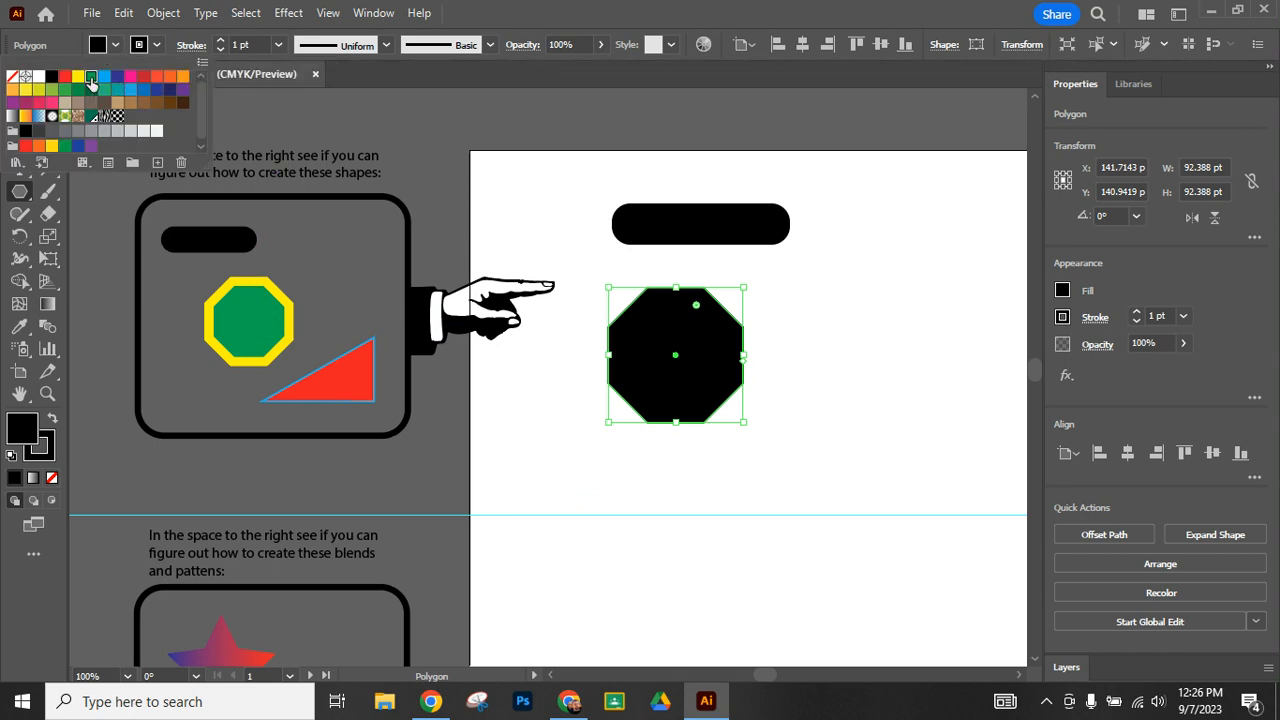
pyautogui.click(91, 78)
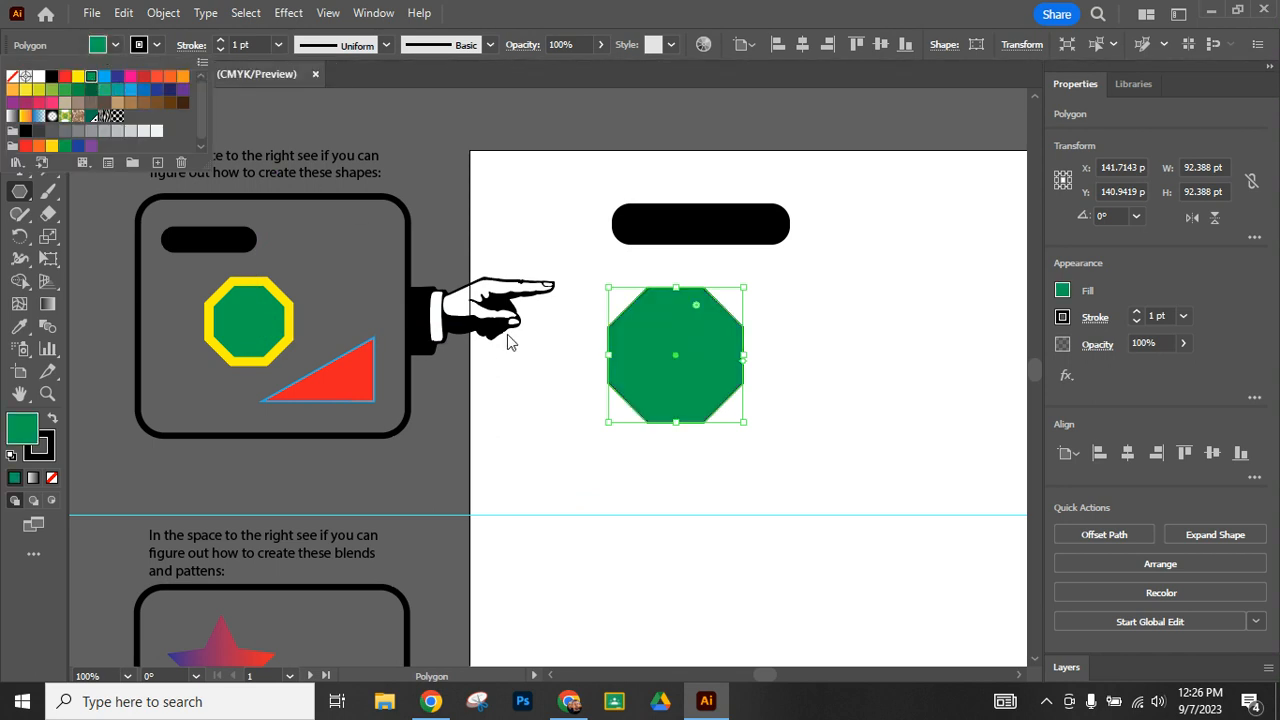
pyautogui.click(157, 46)
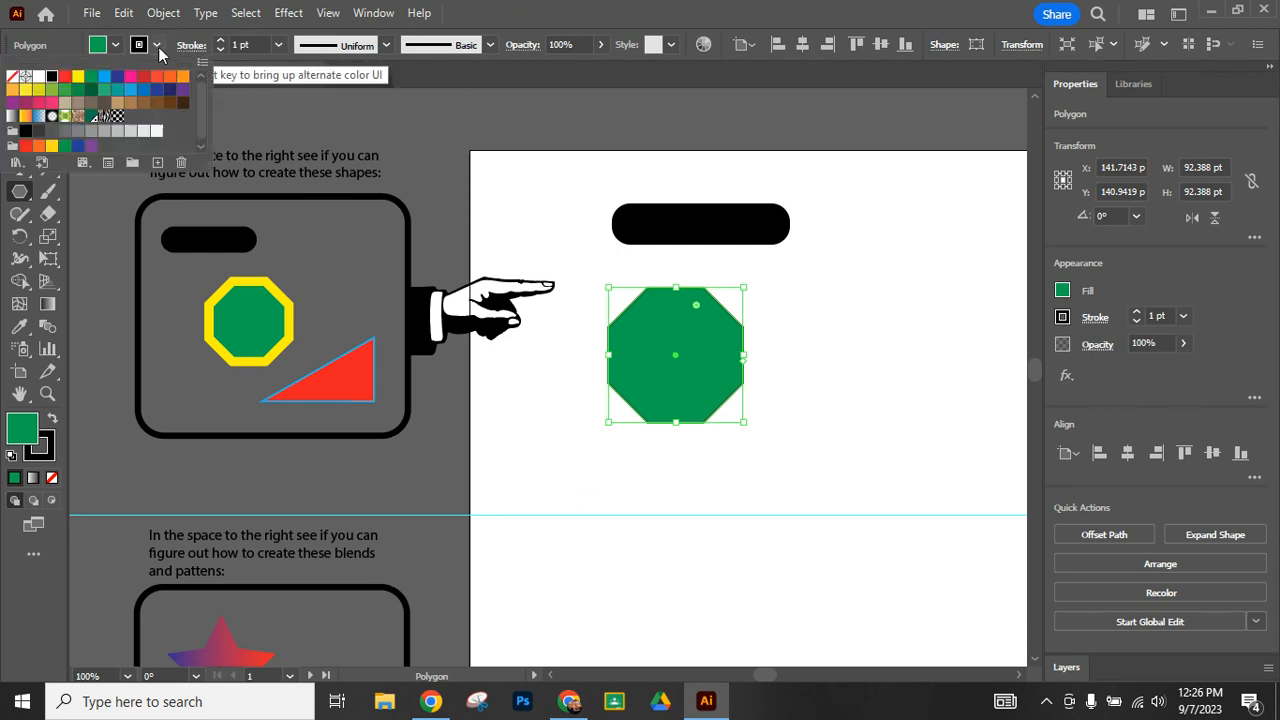
pyautogui.click(78, 78)
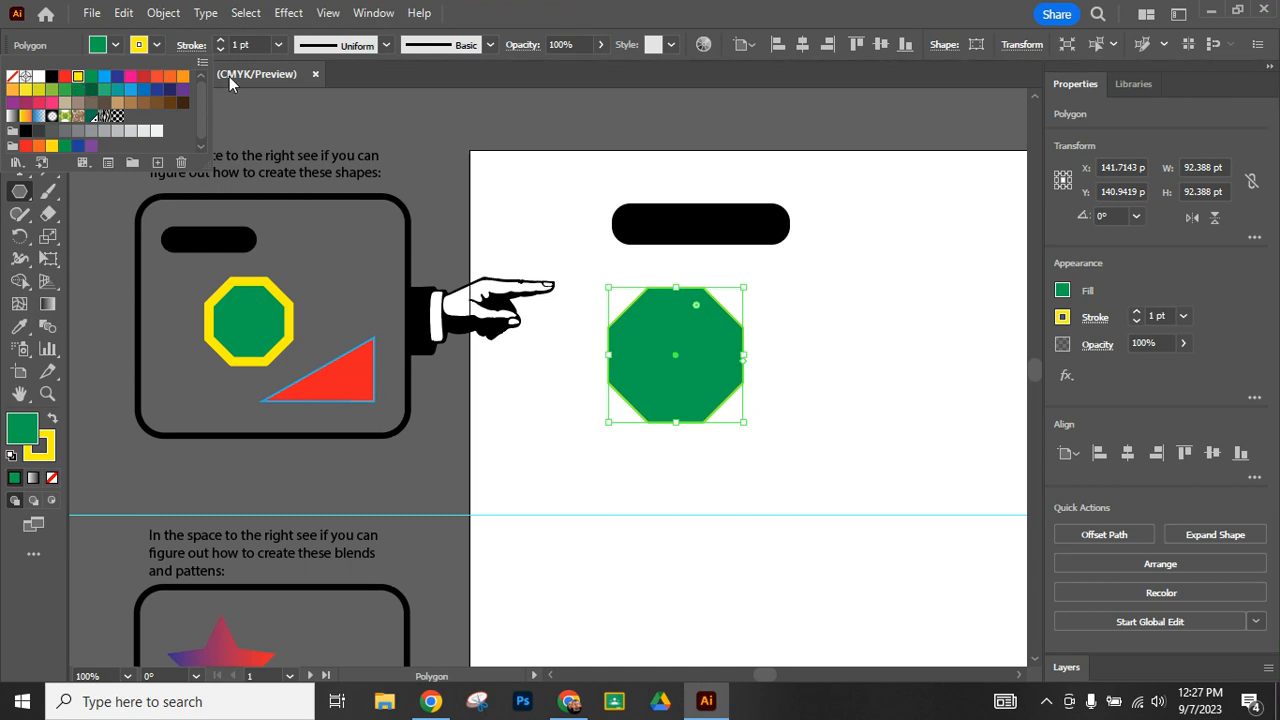
# - Set the octagon's stroke weight to 6 pt and deselect it
pyautogui.click(220, 44)
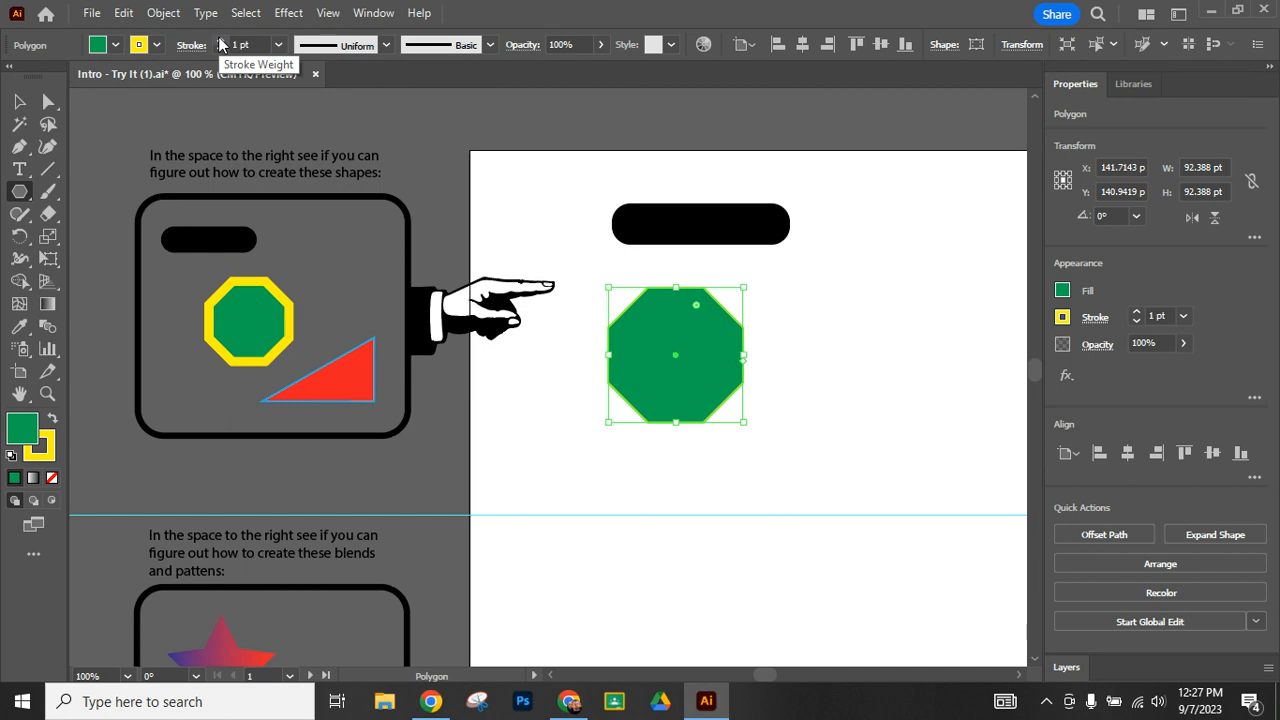
pyautogui.click(220, 42)
pyautogui.click(220, 42)
pyautogui.click(220, 42)
pyautogui.click(220, 42)
pyautogui.click(220, 42)
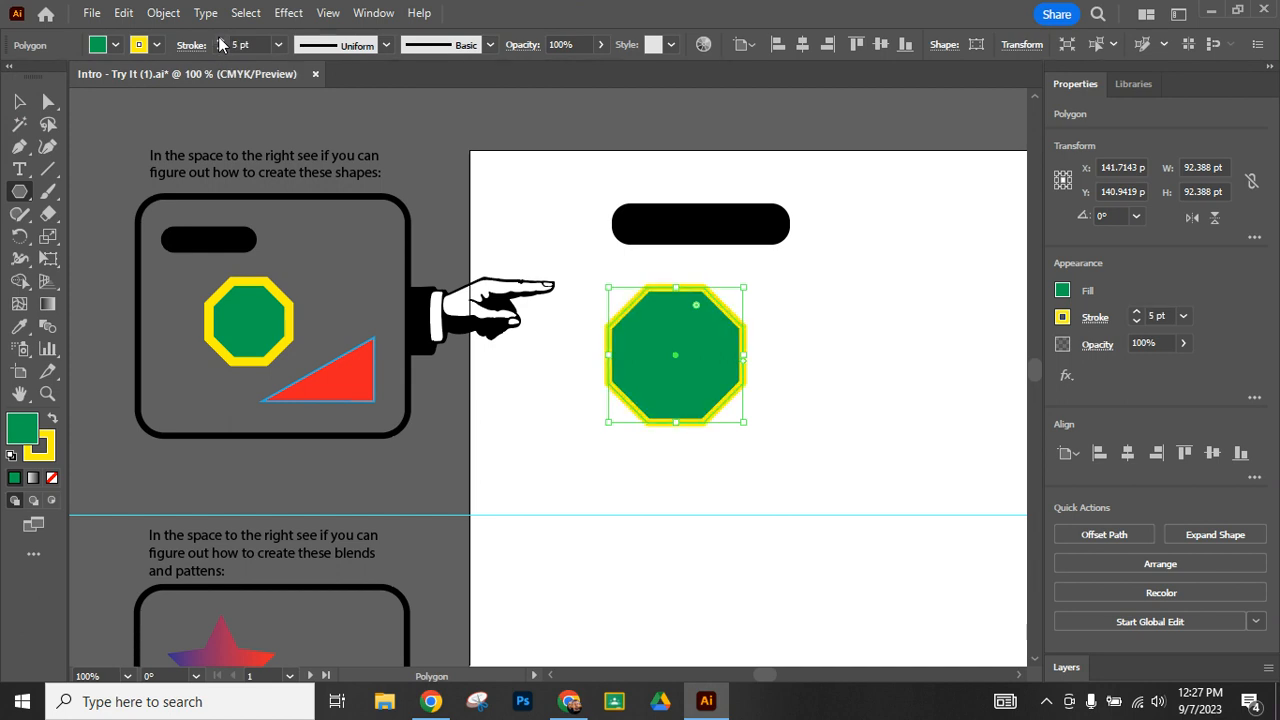
pyautogui.click(220, 42)
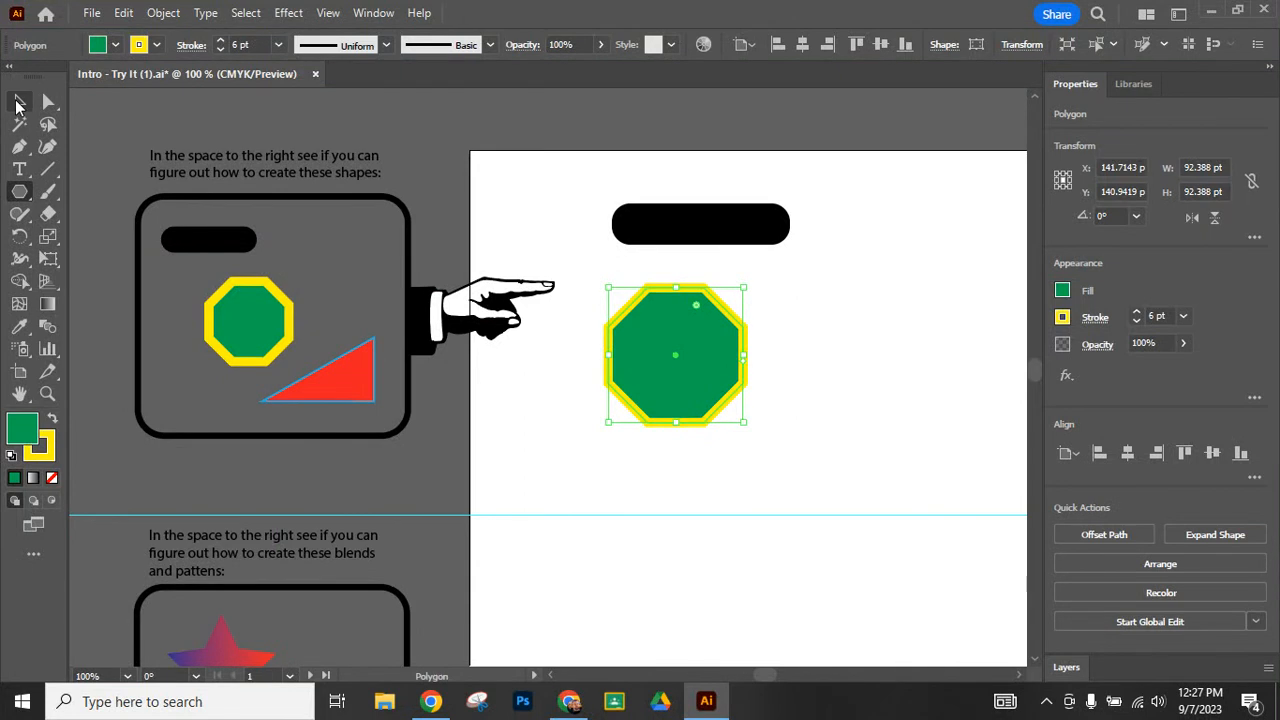
pyautogui.click(17, 103)
pyautogui.click(808, 357)
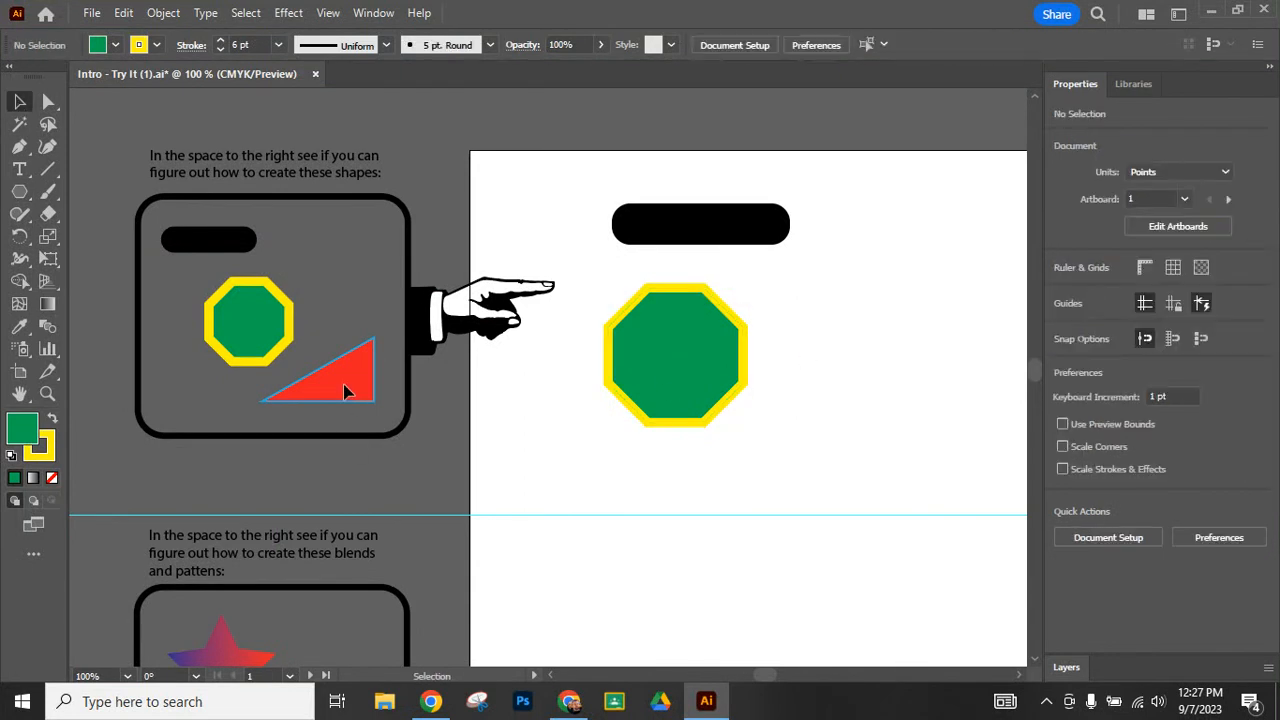
# - Create a three-sided polygon with a 50 pt radius beside the octagon on the artboard
pyautogui.click(20, 195)
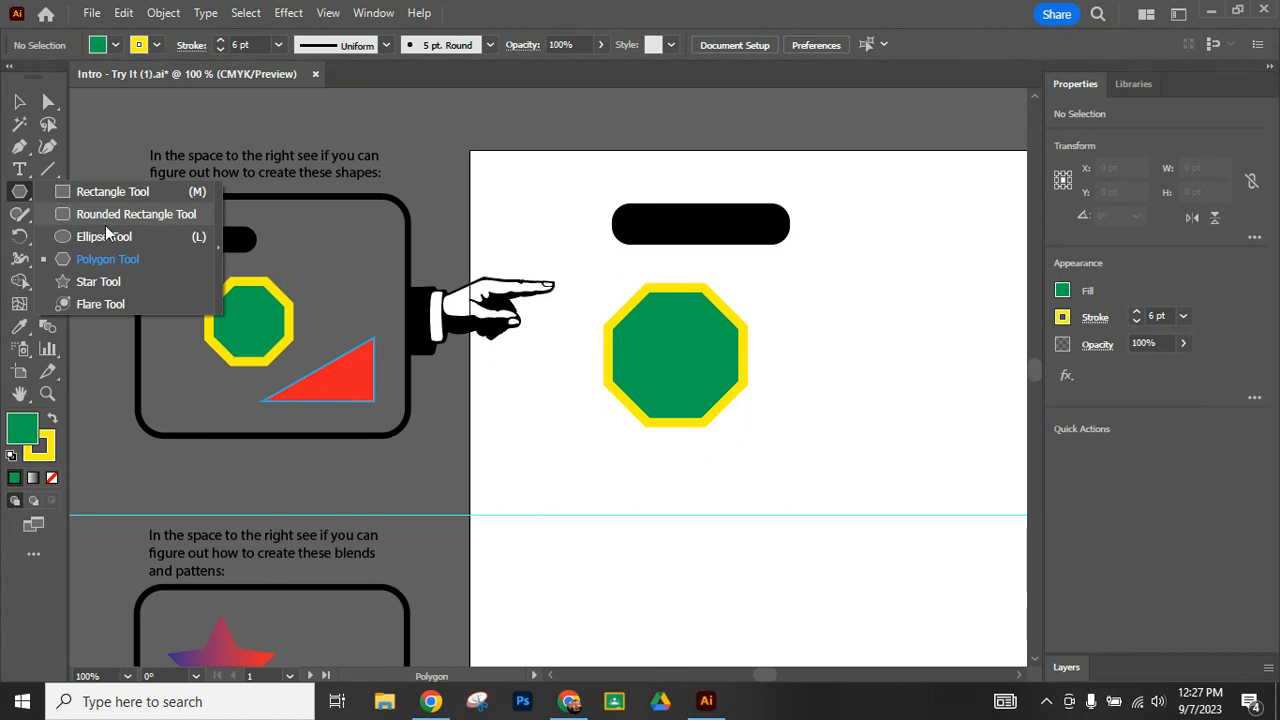
pyautogui.click(112, 259)
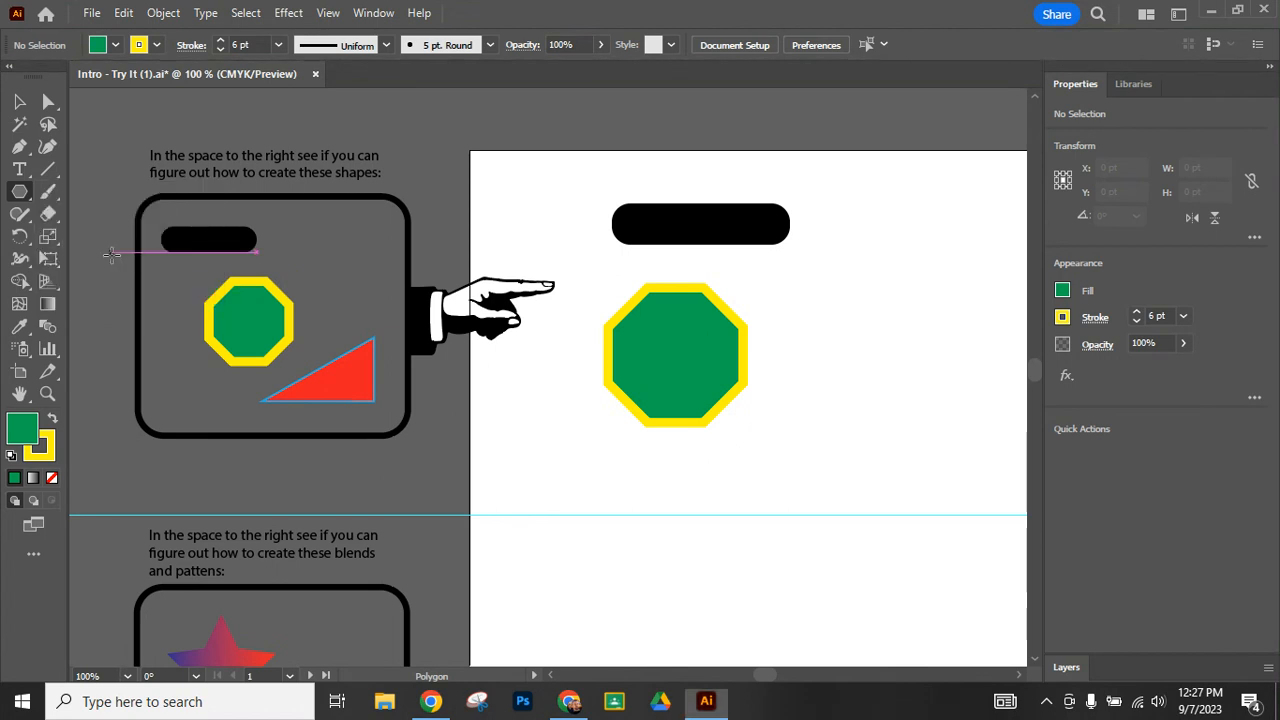
pyautogui.click(839, 377)
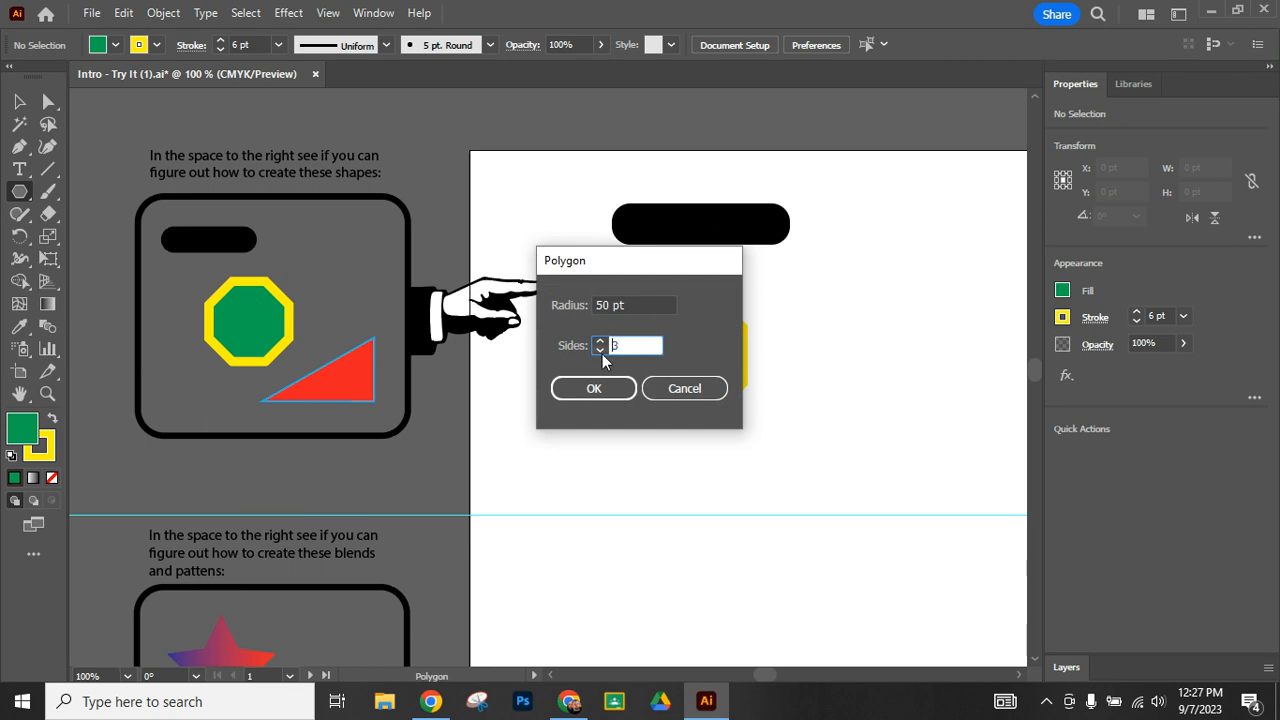
pyautogui.click(604, 389)
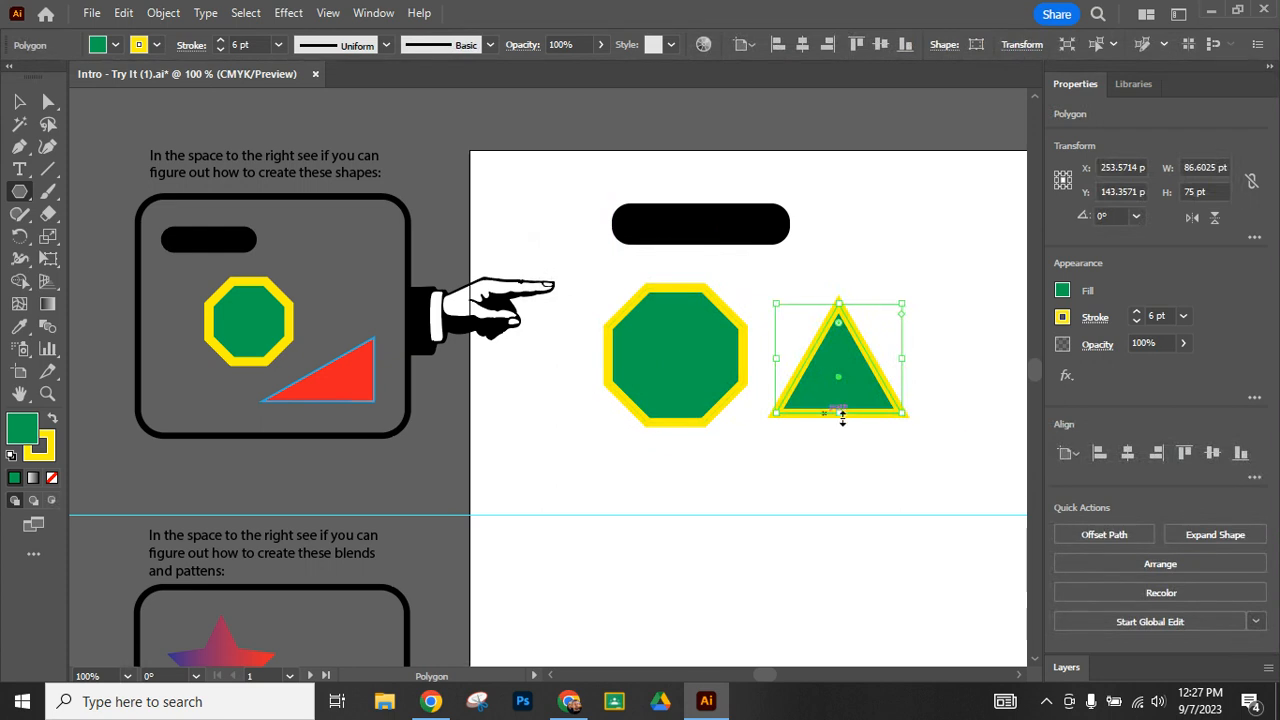
# - Select the octagon and then the black rounded rectangle as whole objects with the Selection tool
pyautogui.click(20, 103)
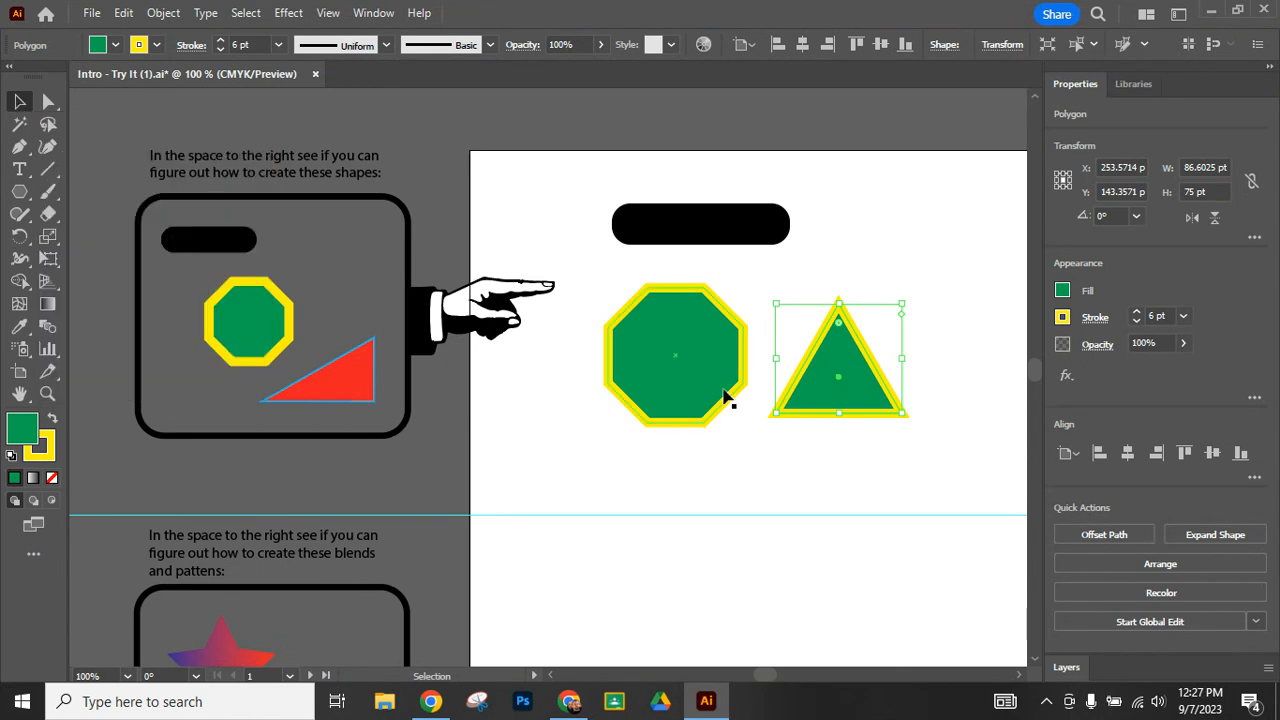
pyautogui.click(700, 368)
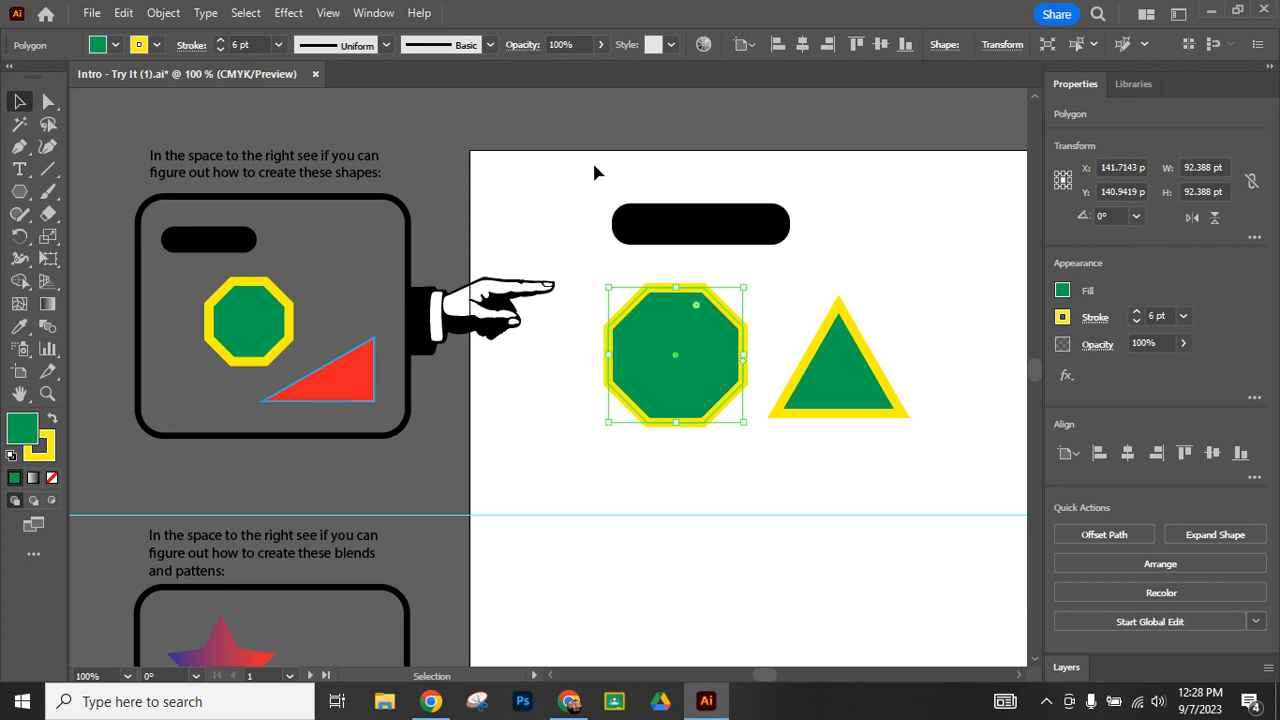
pyautogui.moveTo(577, 163); pyautogui.dragTo(709, 244)
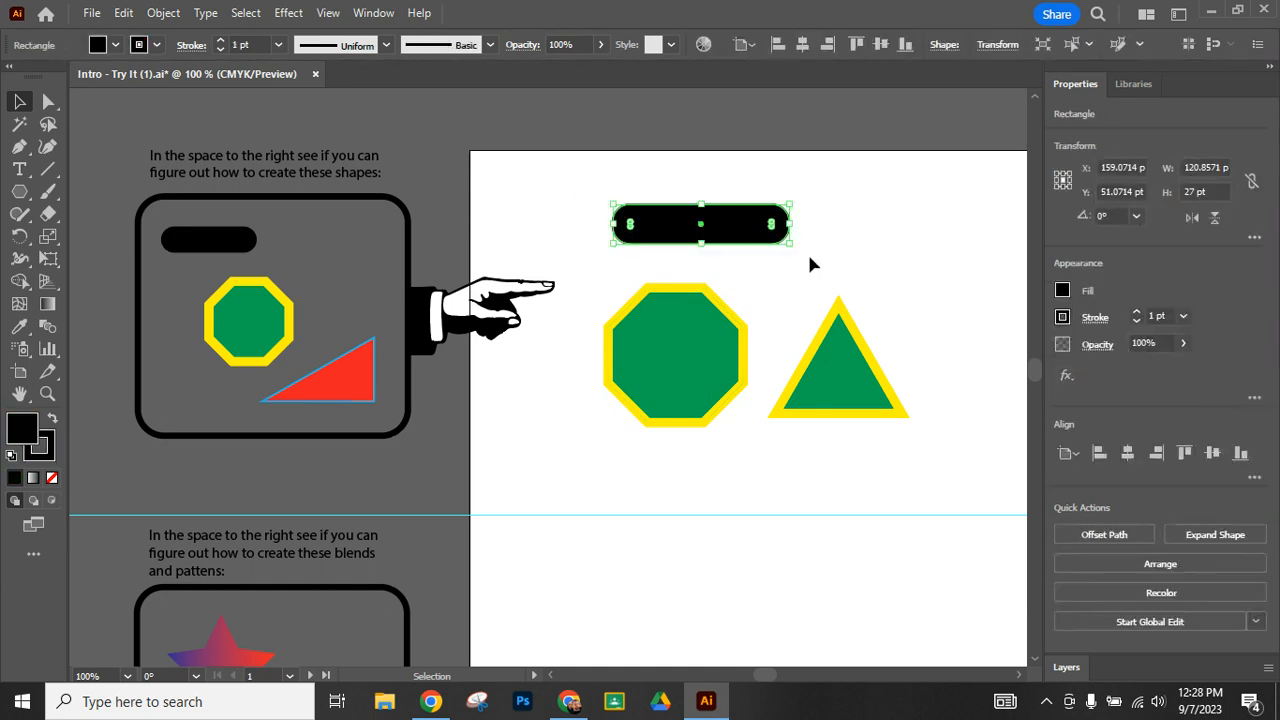
# - Reshape the triangle into a right triangle by moving only its top anchor above the right corner, to about X 297 pt, Y 125 pt
pyautogui.click(48, 104)
pyautogui.click(660, 434)
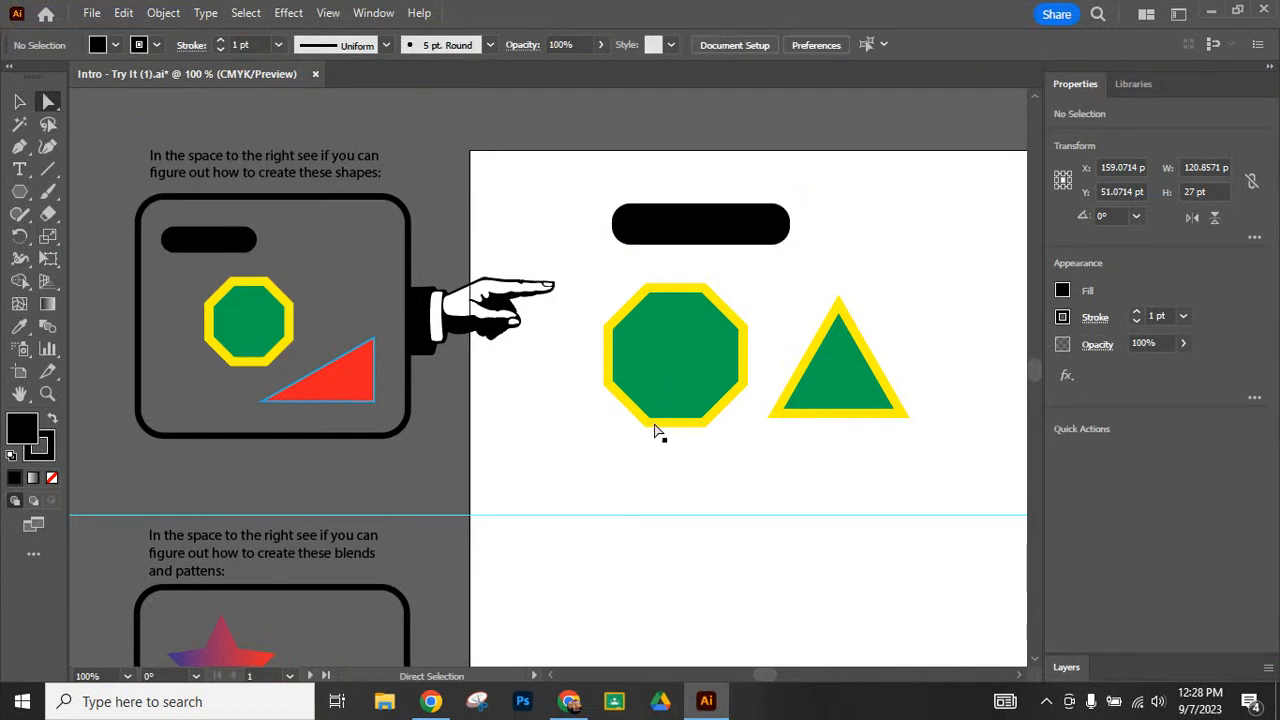
pyautogui.click(655, 384)
pyautogui.click(839, 388)
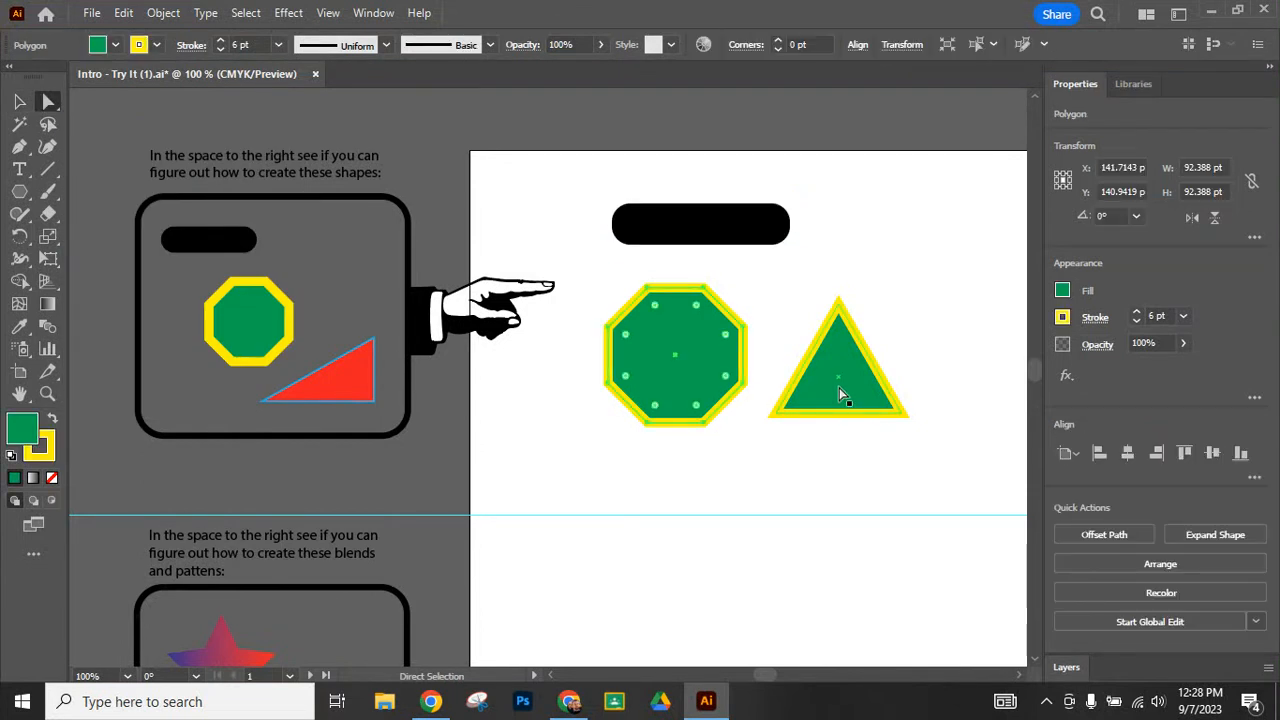
pyautogui.click(840, 305)
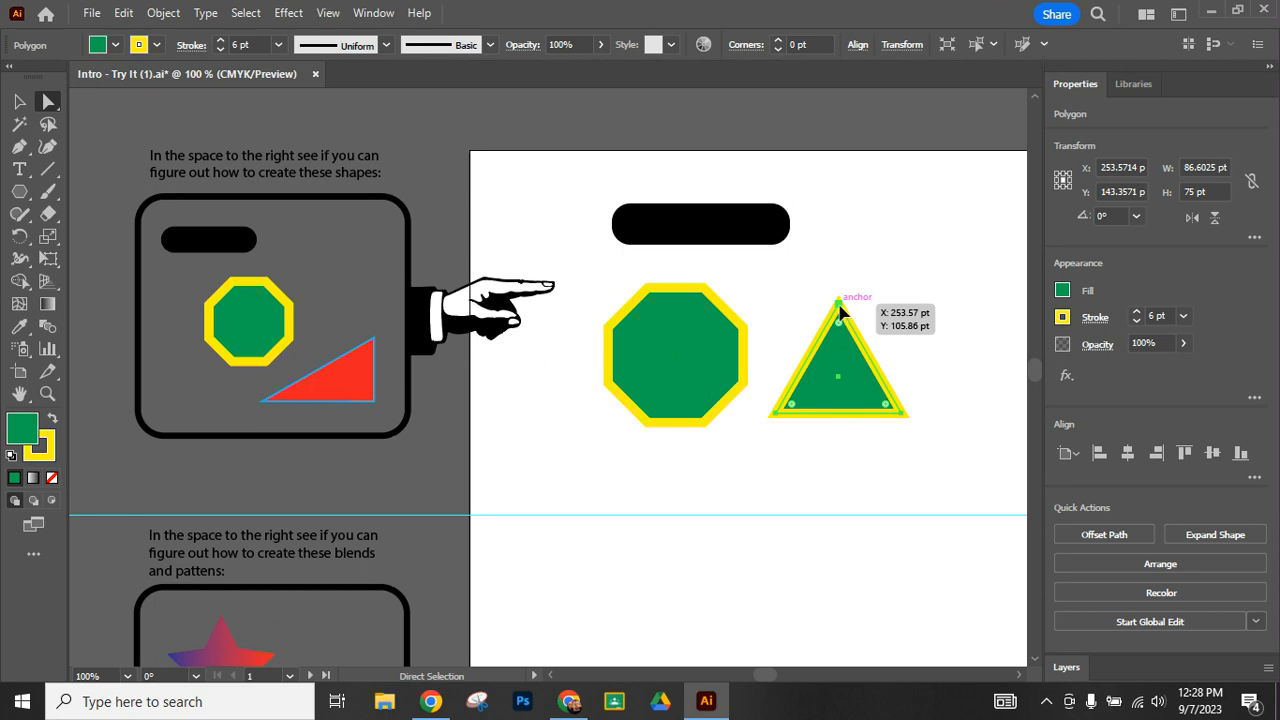
pyautogui.click(840, 310)
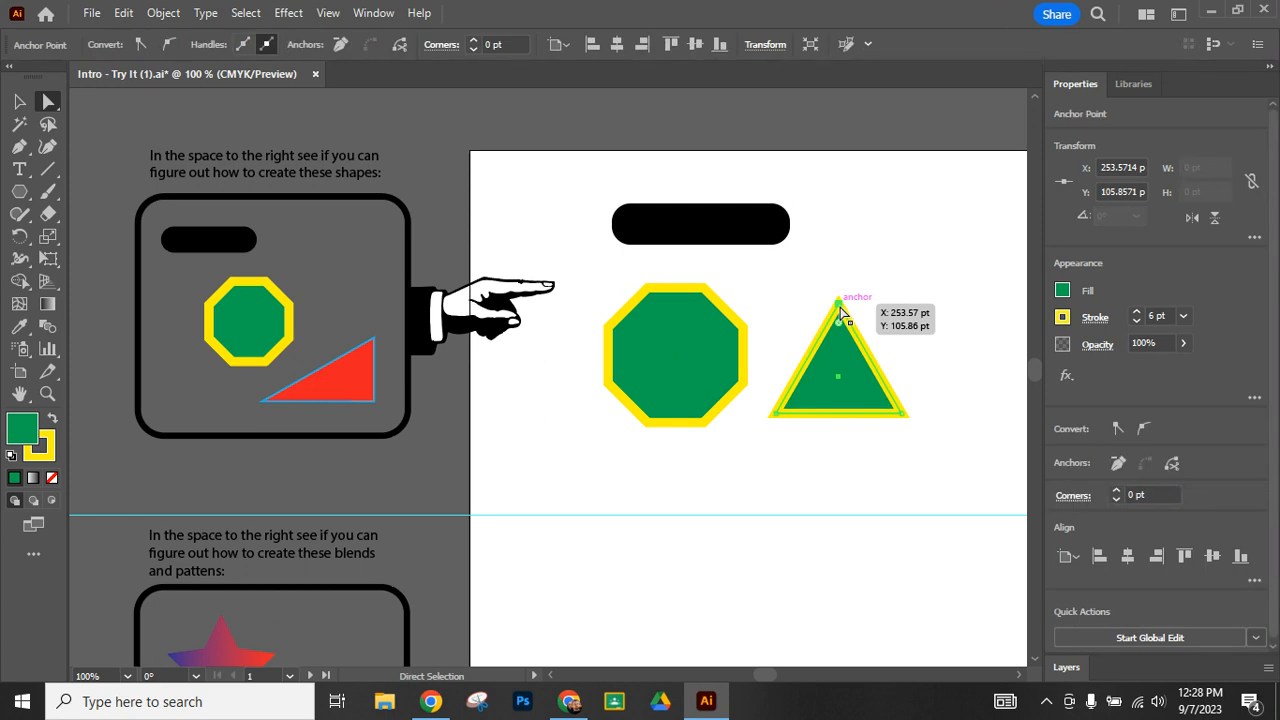
pyautogui.moveTo(841, 313); pyautogui.dragTo(903, 340)
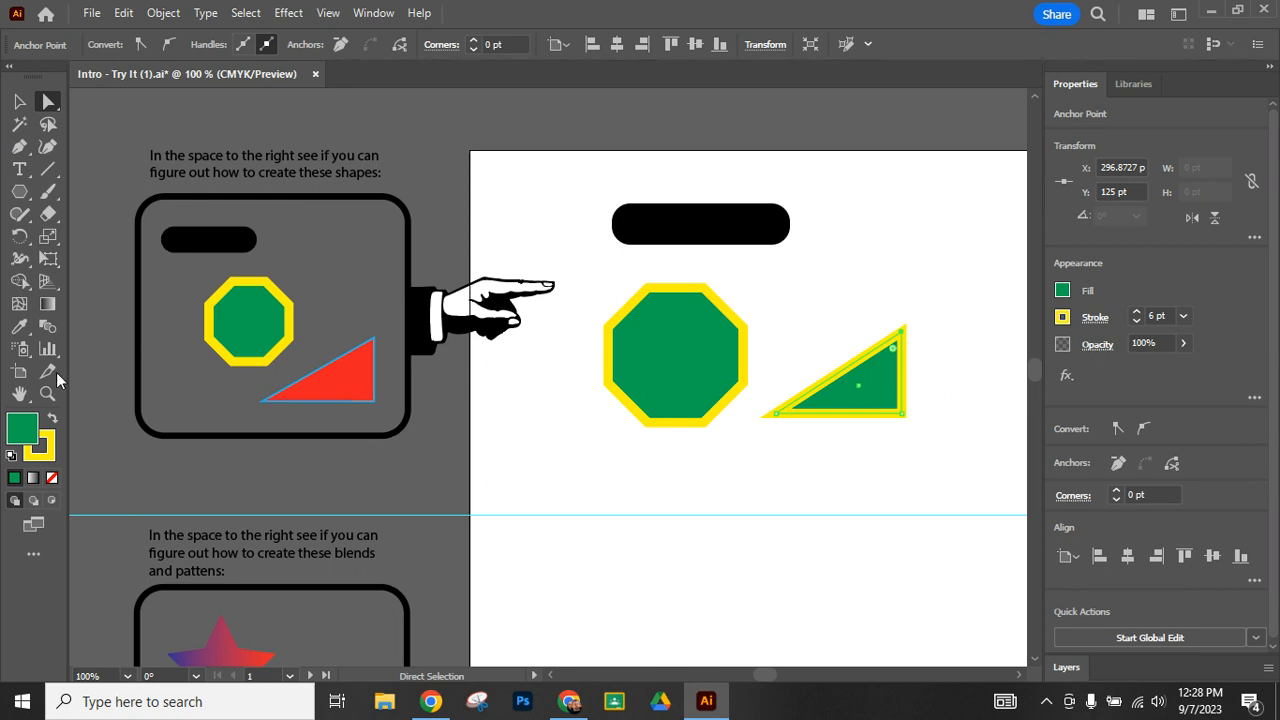
# - Select the whole right triangle with the Selection tool and fill it with CMYK Red
pyautogui.click(20, 103)
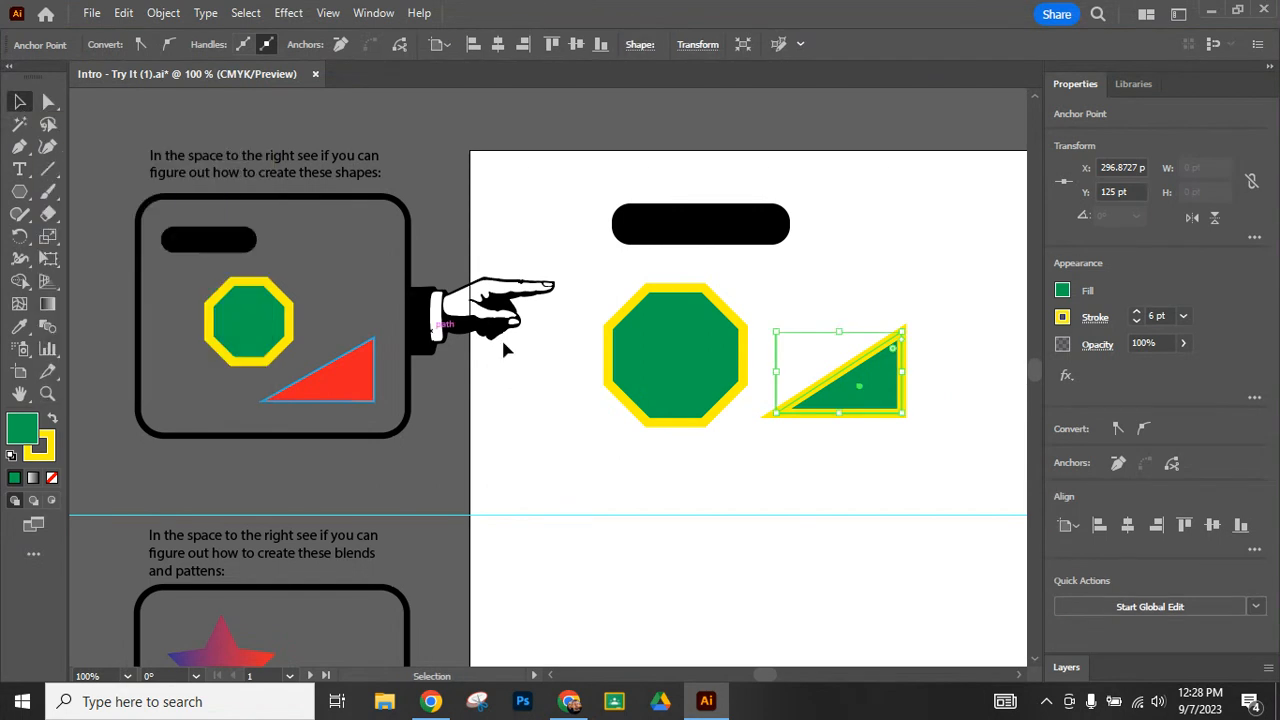
pyautogui.click(838, 477)
pyautogui.click(870, 341)
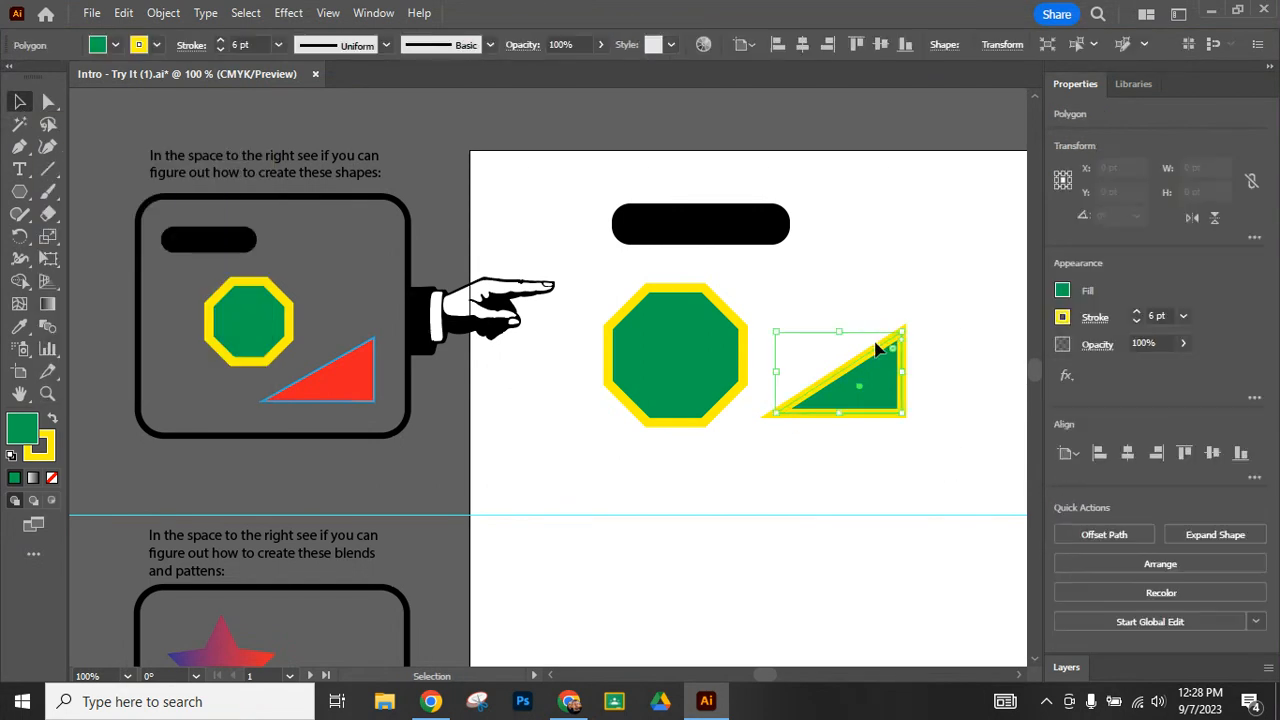
pyautogui.click(115, 46)
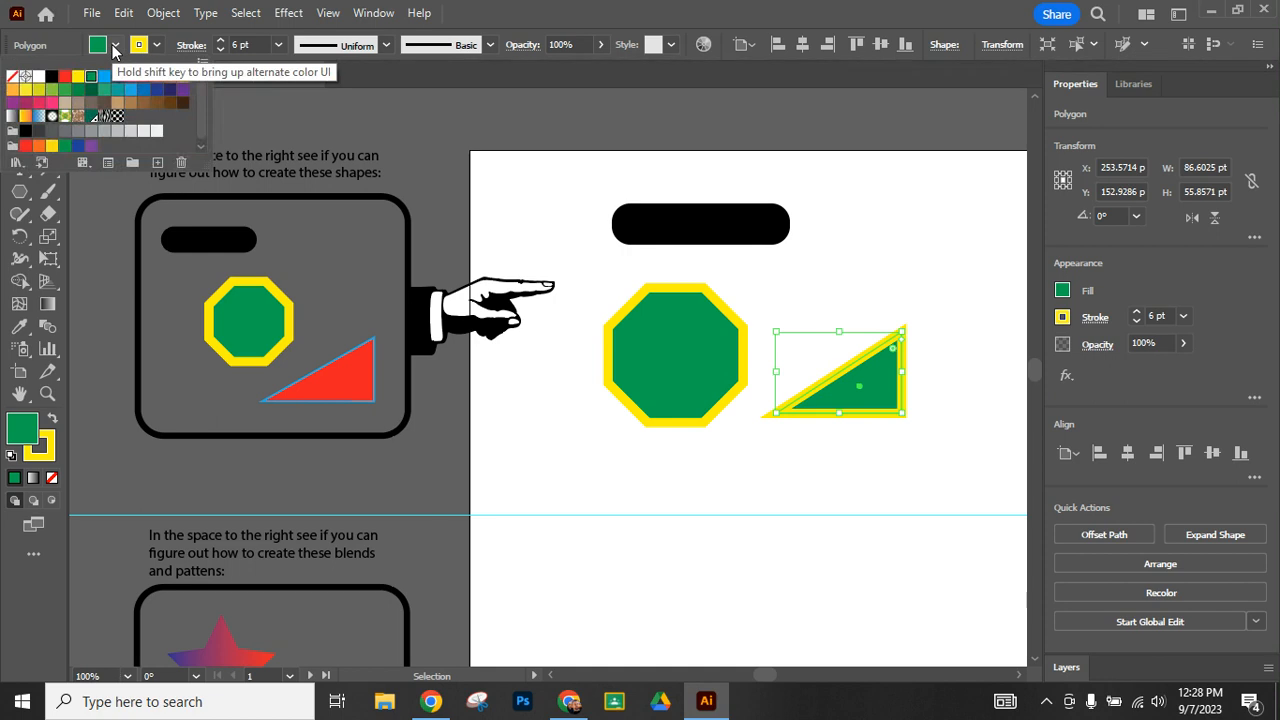
pyautogui.click(63, 77)
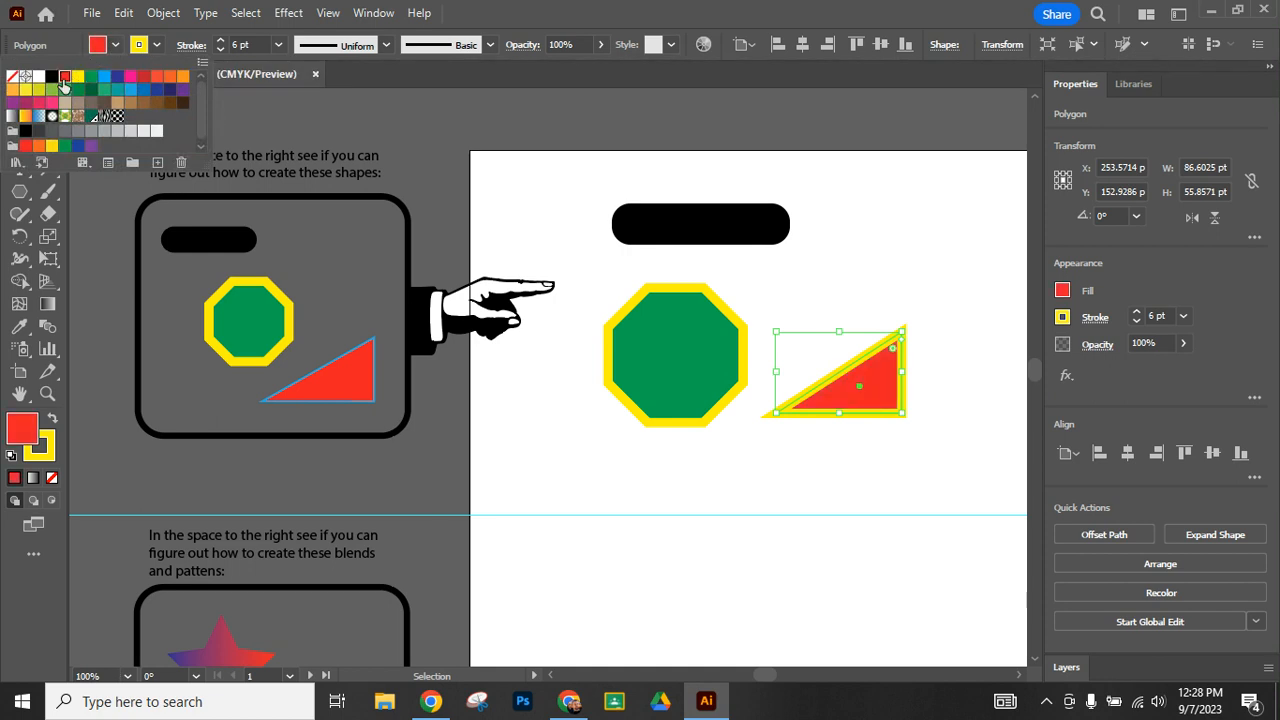
# - Give the red triangle a light blue stroke with a weight of 1 pt and deselect it
pyautogui.click(156, 46)
pyautogui.click(156, 46)
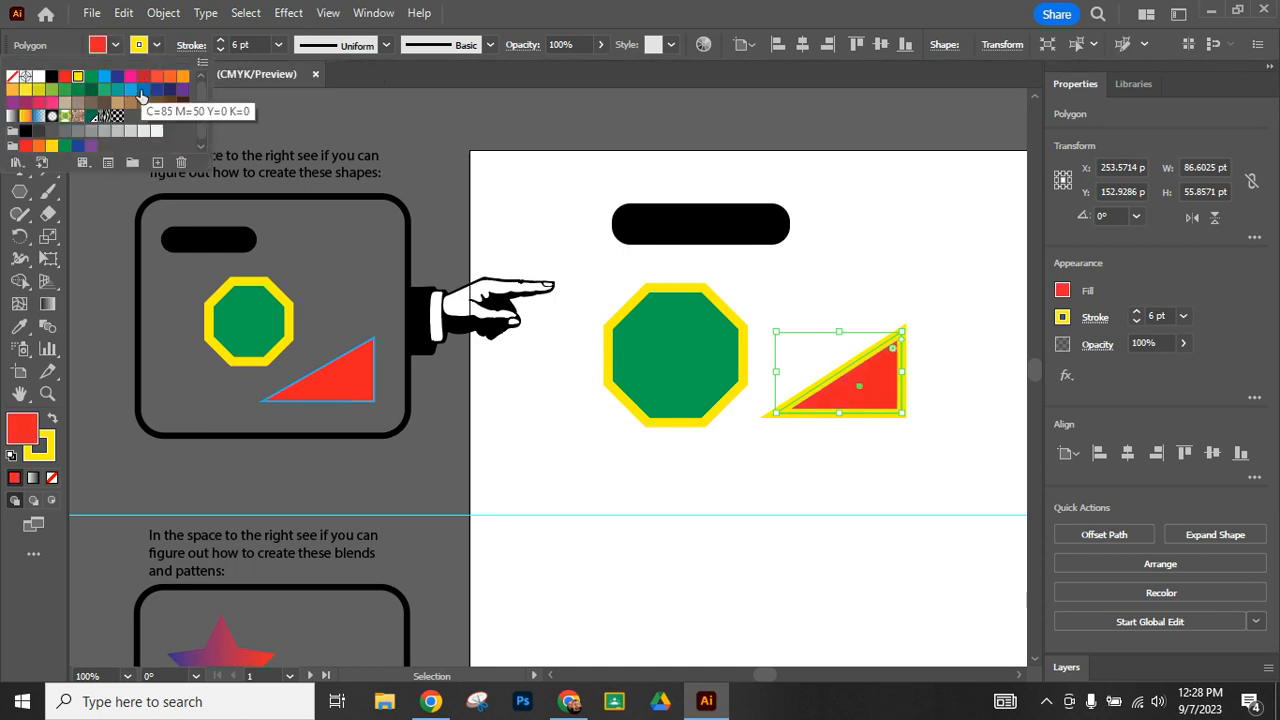
pyautogui.click(131, 92)
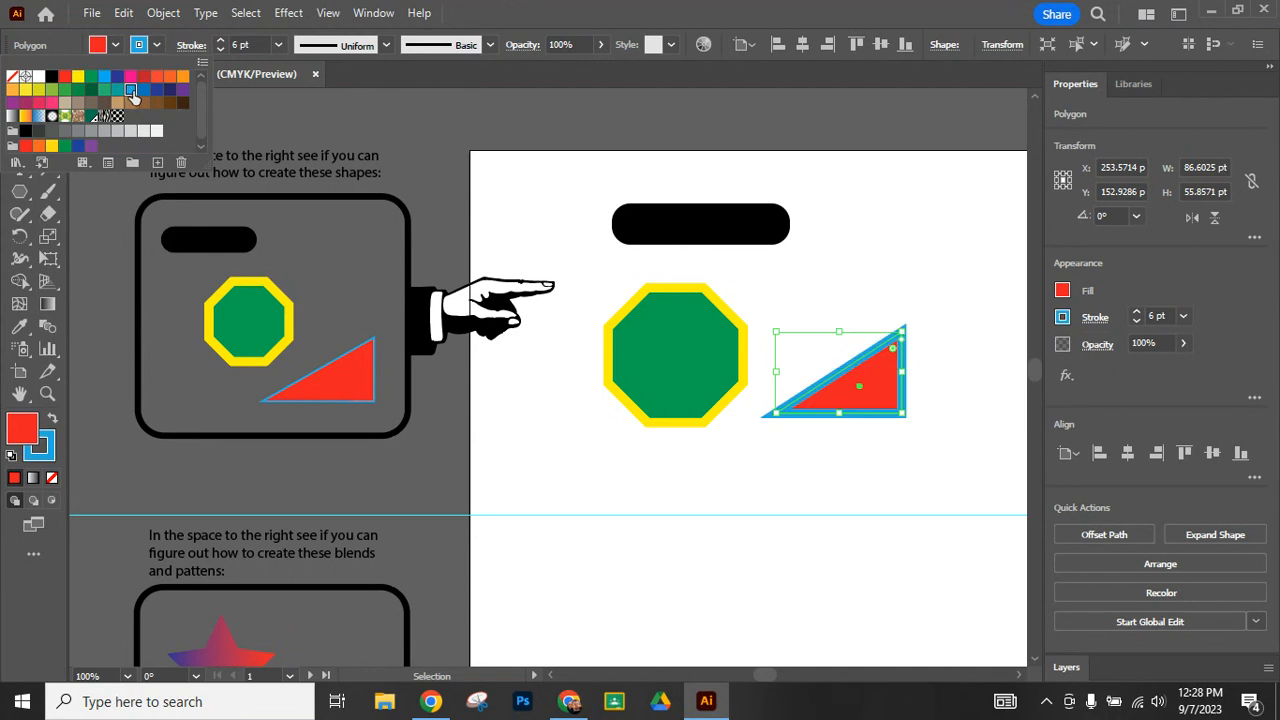
pyautogui.click(221, 51)
pyautogui.click(221, 50)
pyautogui.click(221, 50)
pyautogui.click(221, 50)
pyautogui.click(221, 50)
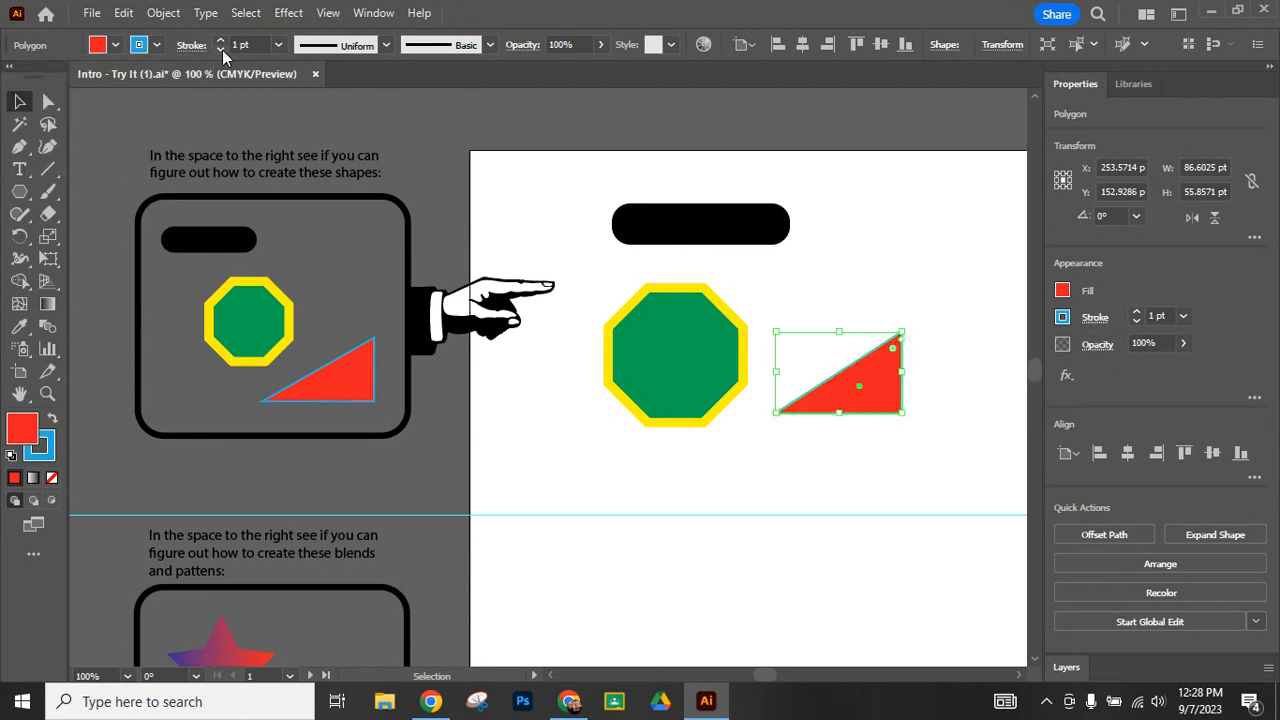
pyautogui.click(540, 217)
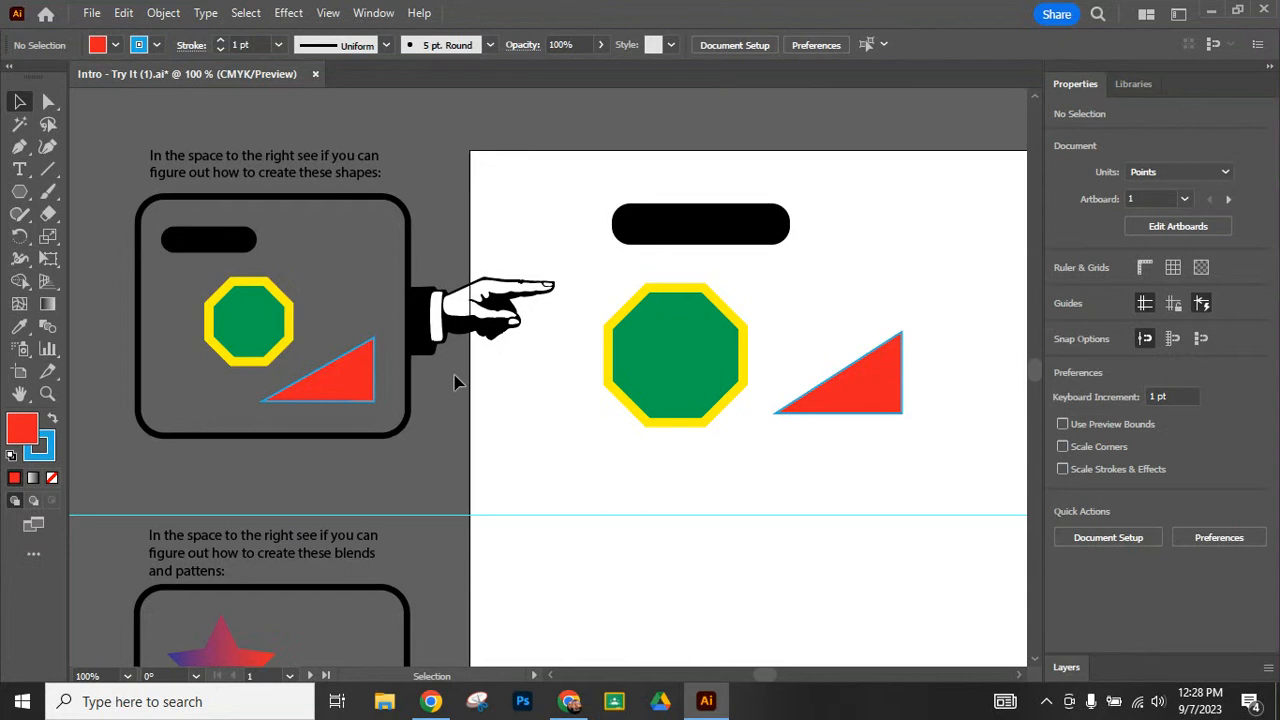
pyautogui.click(1212, 10)
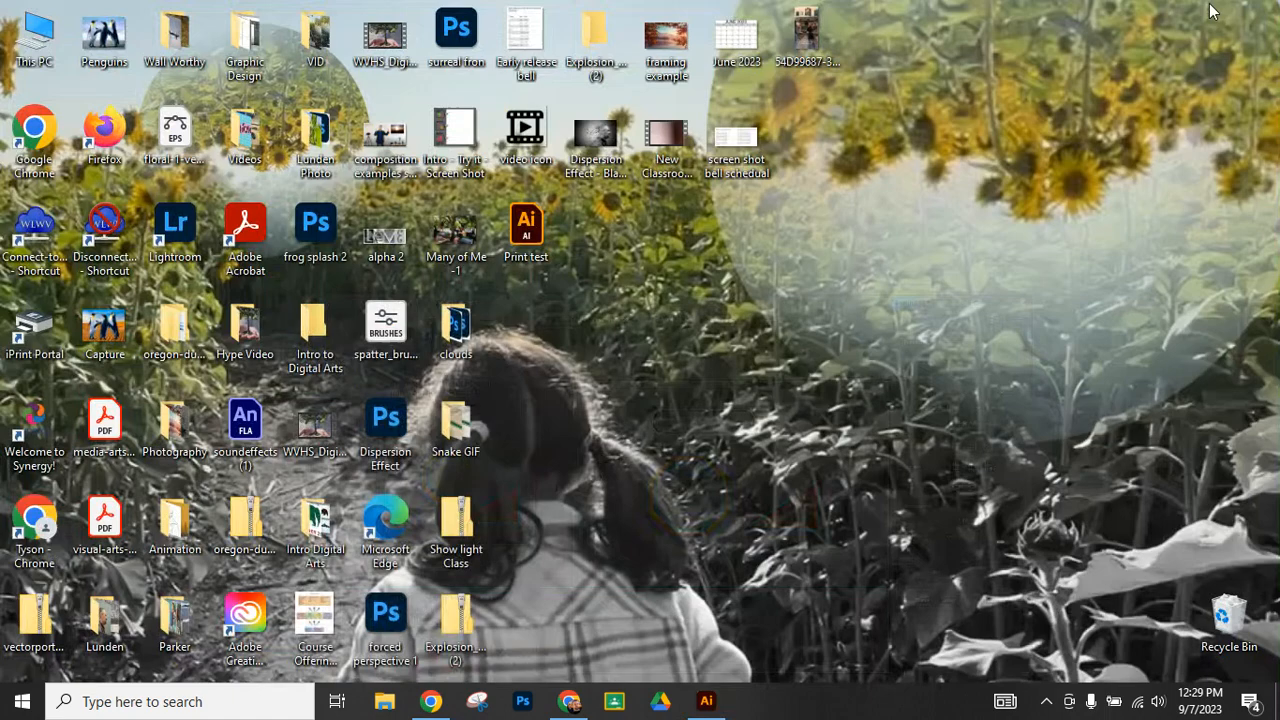
pyautogui.click(584, 702)
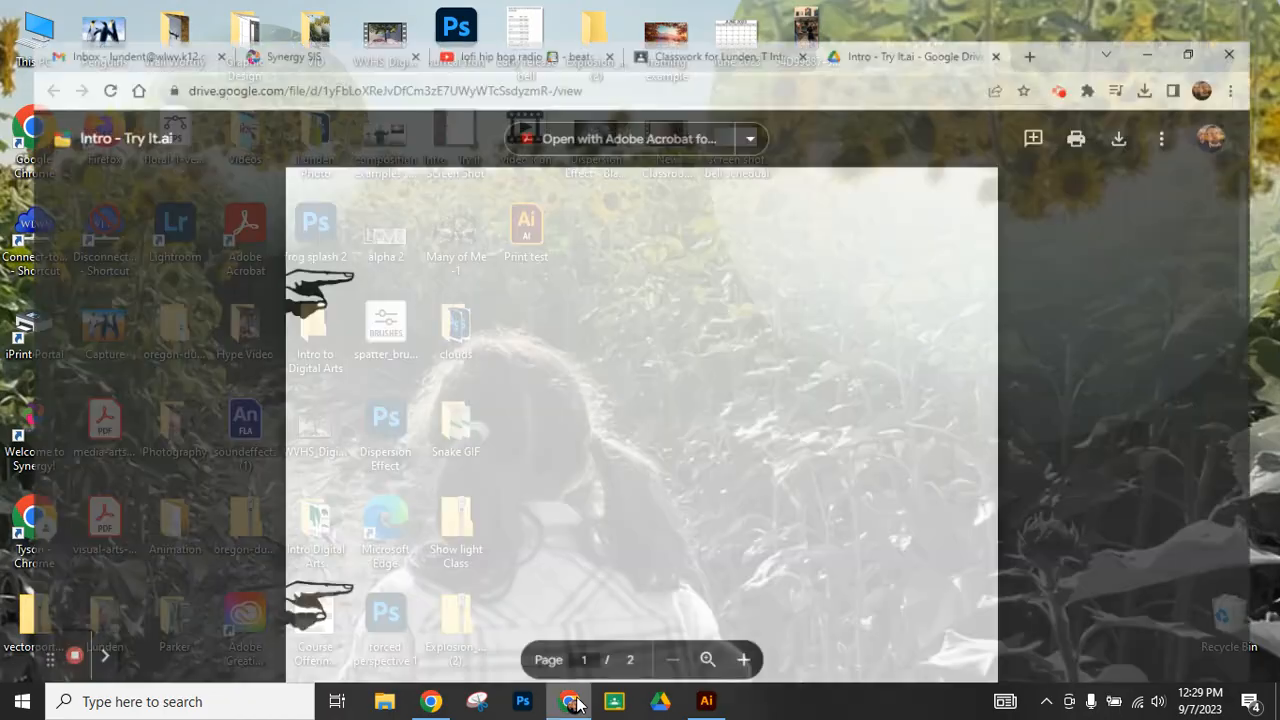
pyautogui.click(1079, 53)
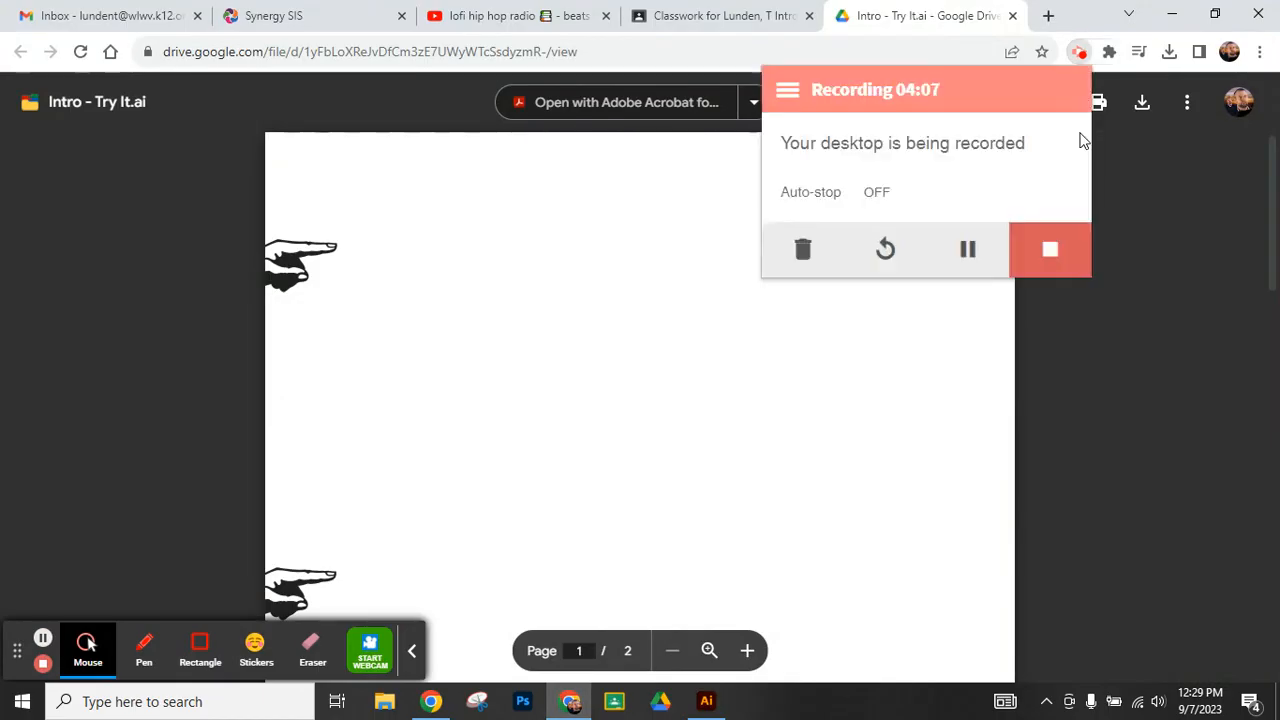